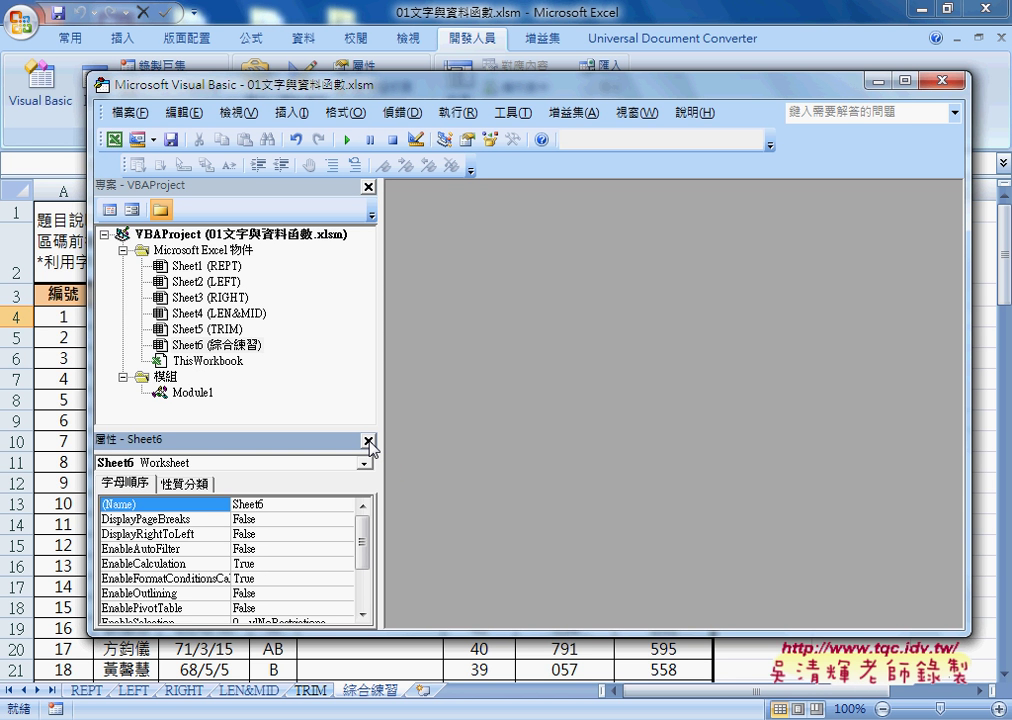
Step: Close the Properties window and open Module1's code from the Project Explorer
{"action": "left_click", "coordinate": [368, 441]}
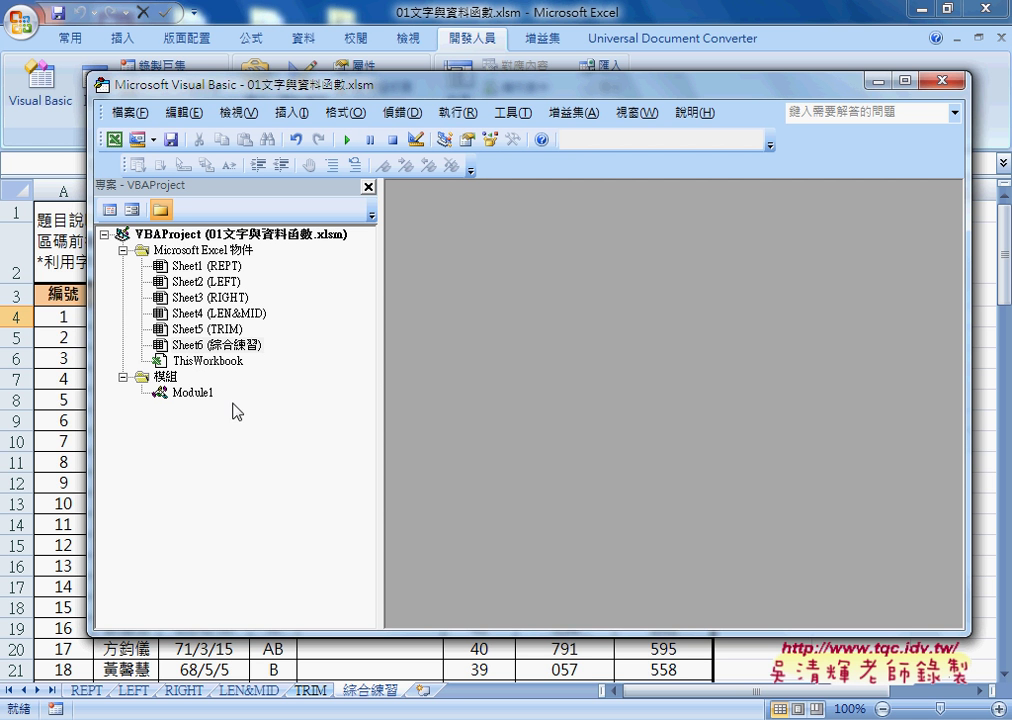
{"action": "left_click", "coordinate": [200, 394]}
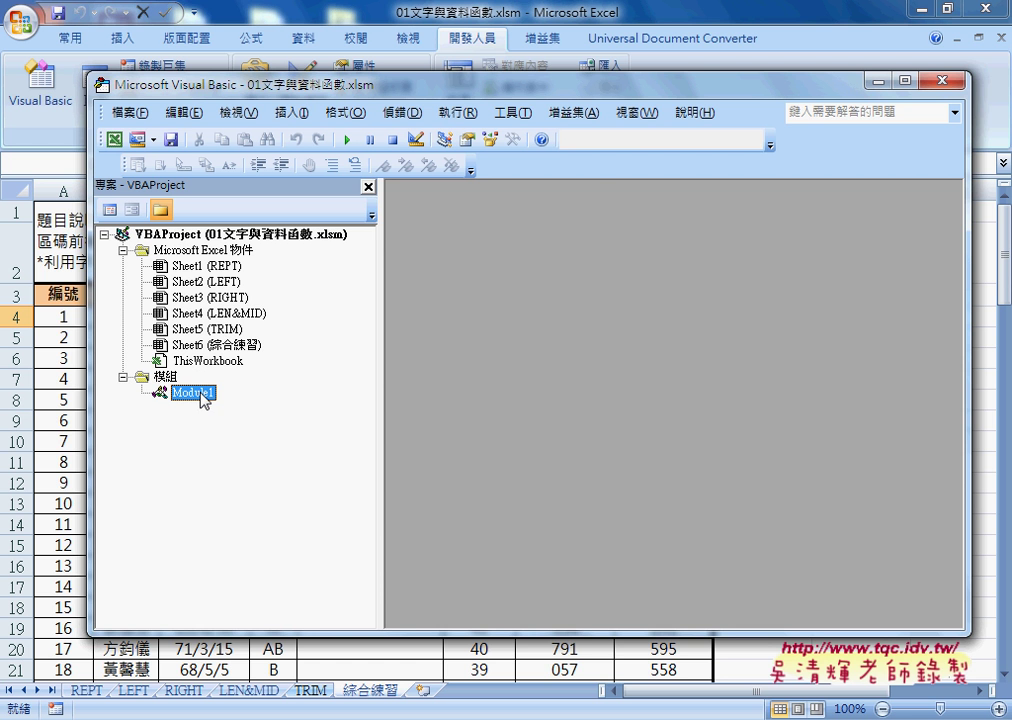
{"action": "double_click", "coordinate": [203, 395]}
{"action": "left_click_drag", "start_coordinate": [160, 377], "coordinate": [234, 388]}
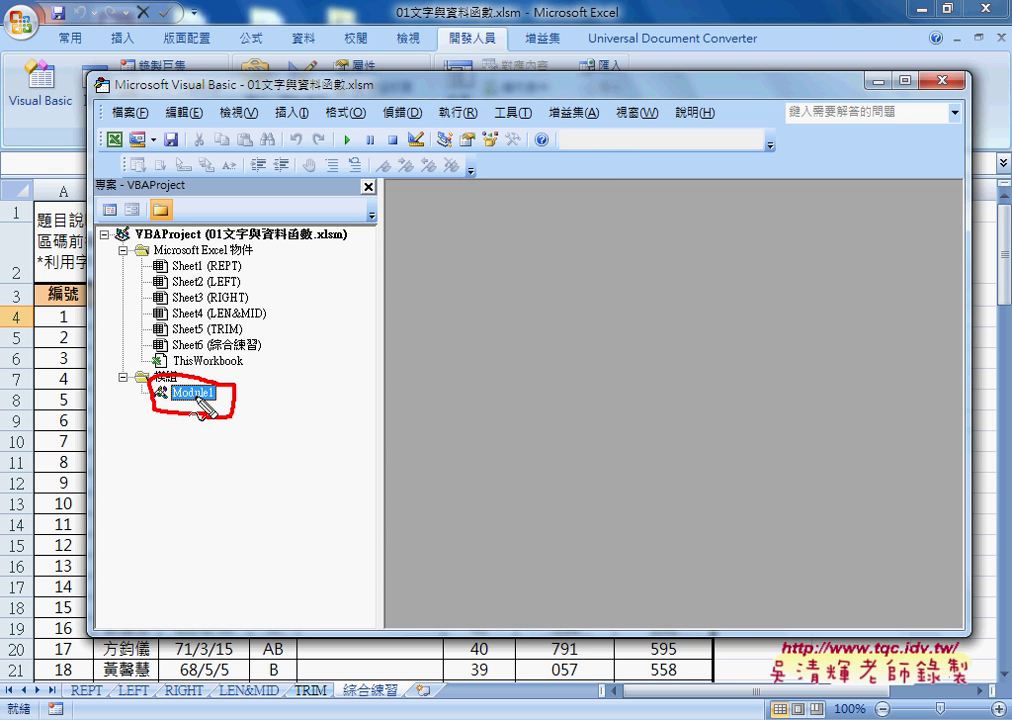
{"action": "key", "text": "Escape"}
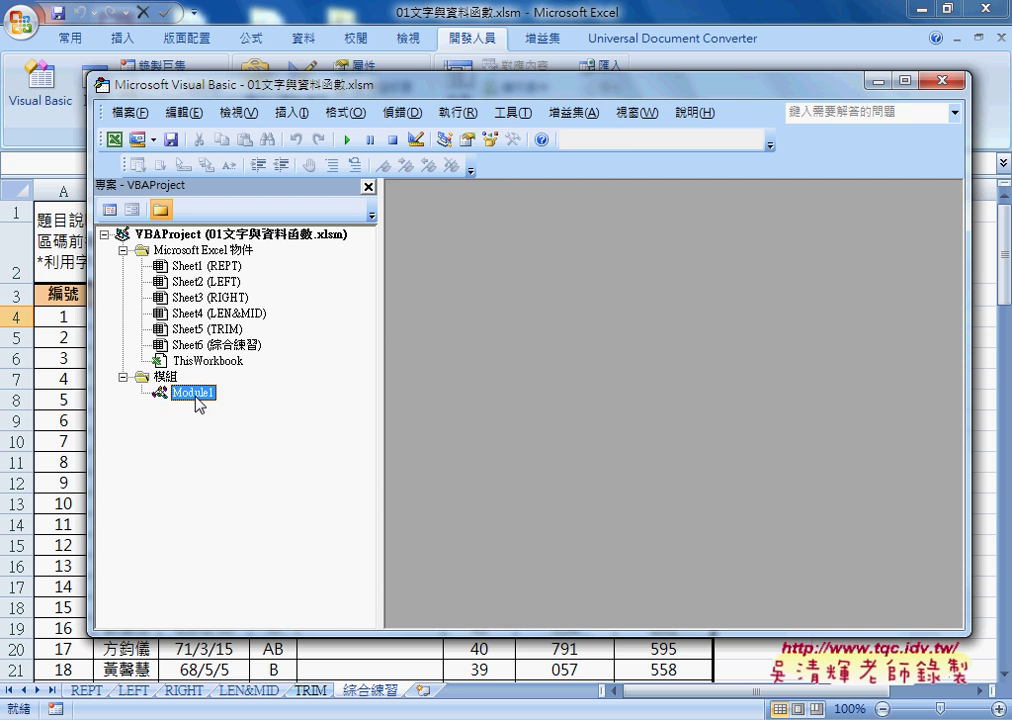
{"action": "double_click", "coordinate": [196, 396]}
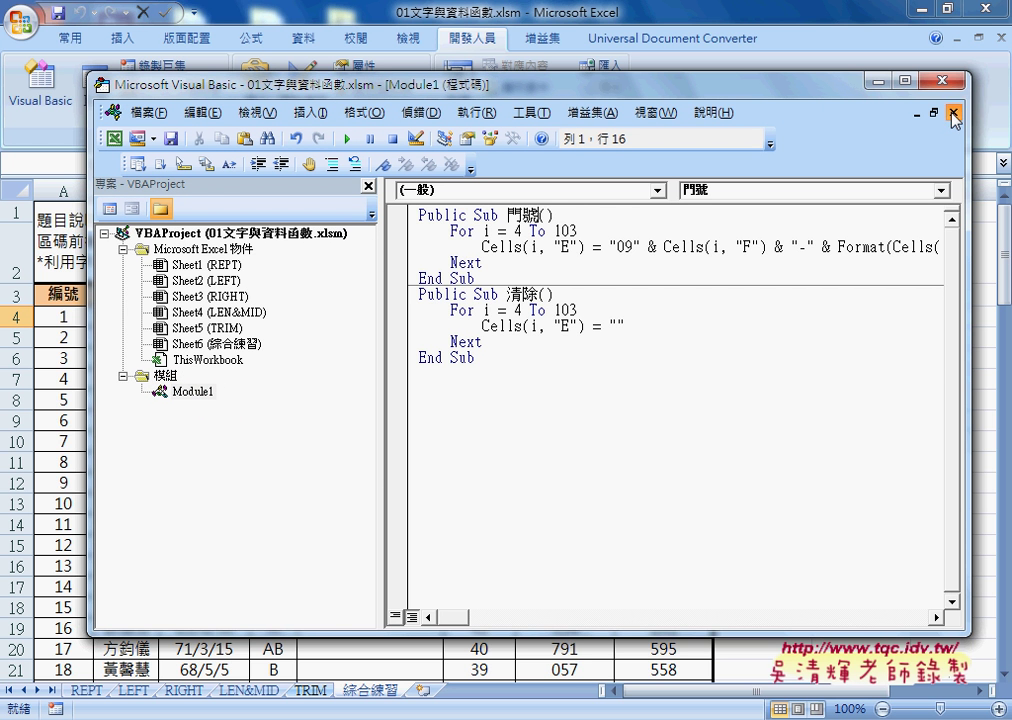
Step: Reopen Module1's code window and select all of its 門號 and 清除 code
{"action": "left_click", "coordinate": [953, 112]}
{"action": "left_click", "coordinate": [196, 394]}
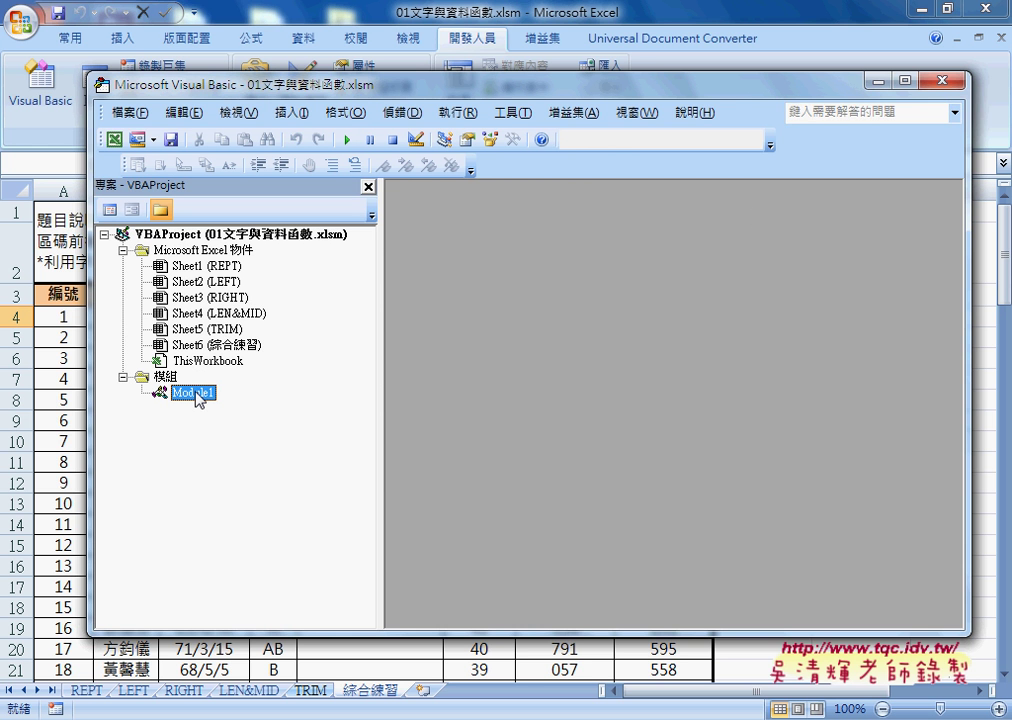
{"action": "double_click", "coordinate": [197, 395]}
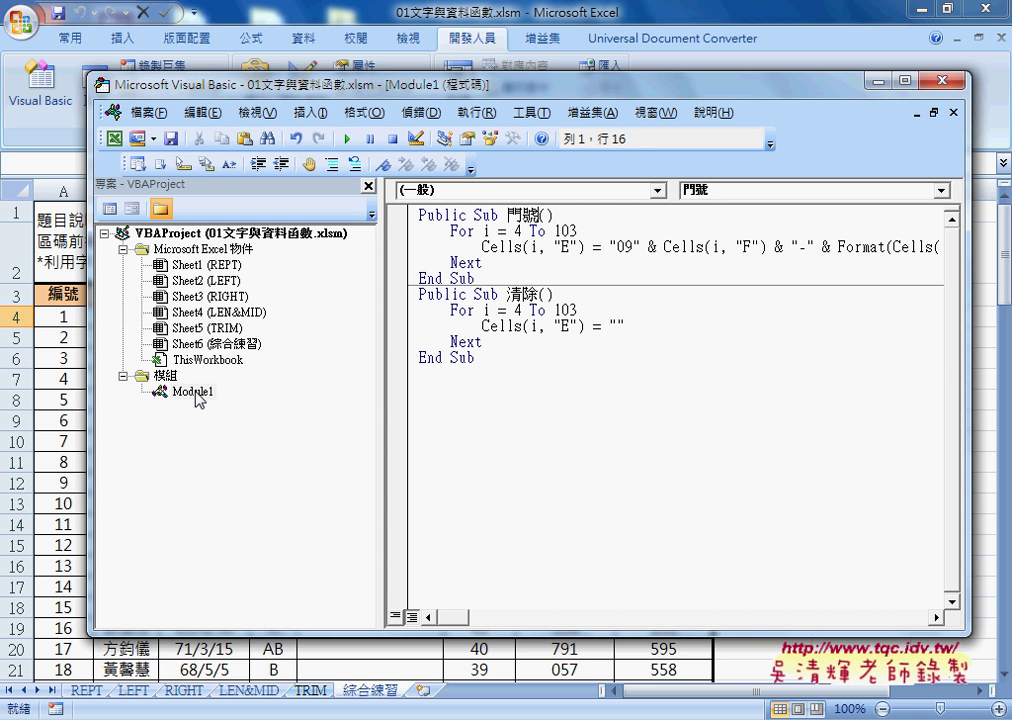
{"action": "left_click_drag", "start_coordinate": [476, 357], "coordinate": [403, 222]}
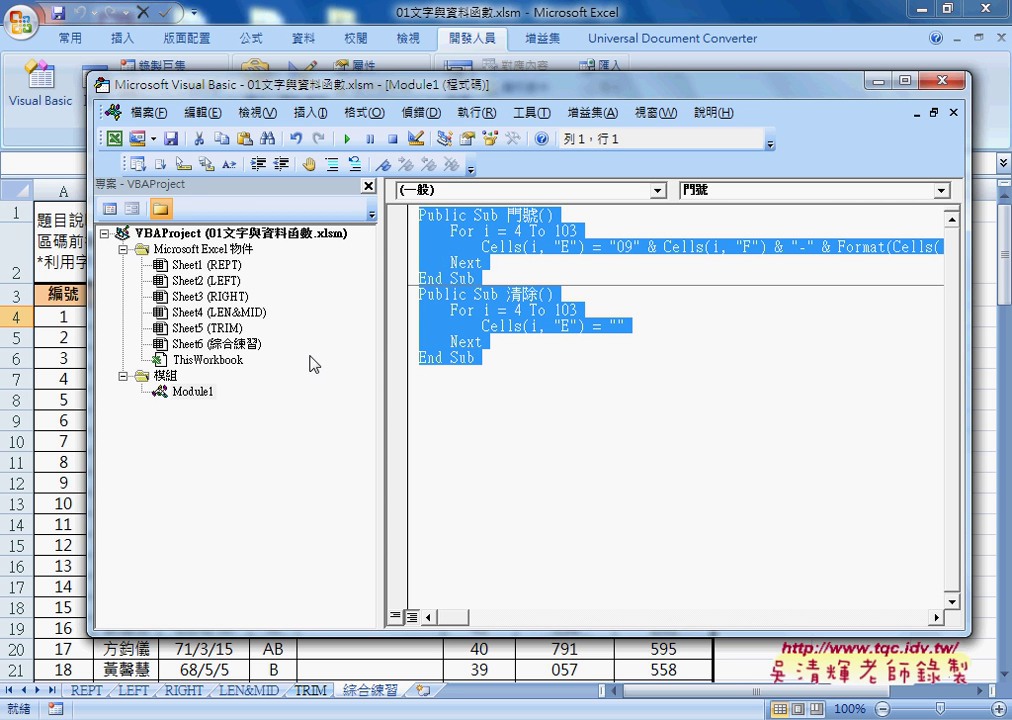
Step: Export Module1 via 匯出檔案 as Module1.bas, Basic (*.bas) type, into 我的文件
{"action": "right_click", "coordinate": [194, 395]}
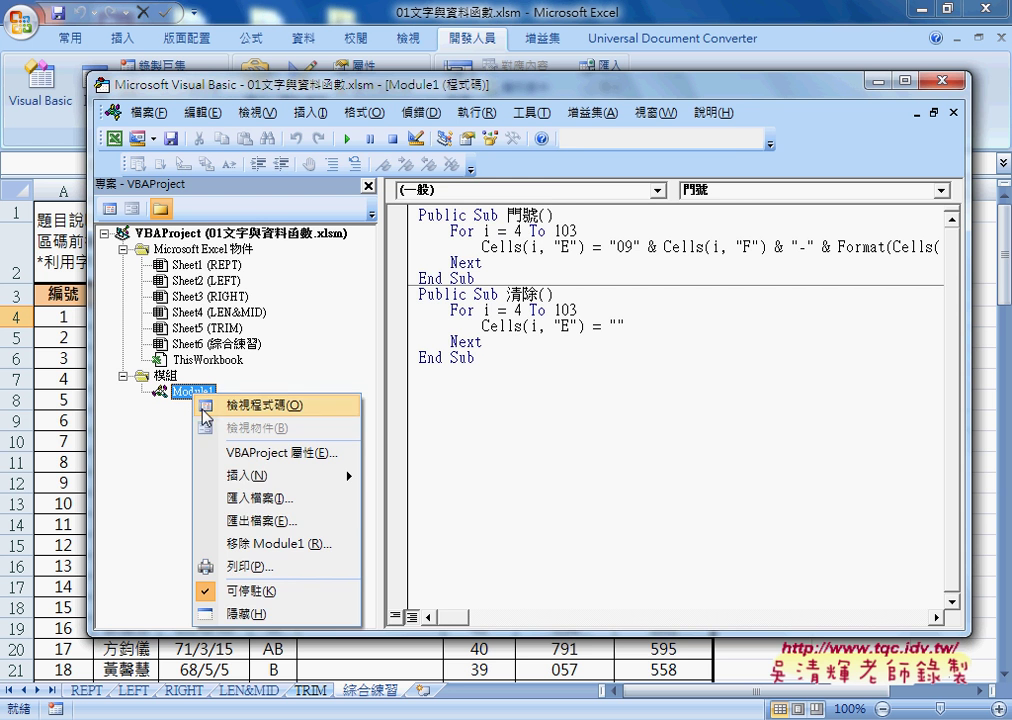
{"action": "left_click", "coordinate": [268, 522]}
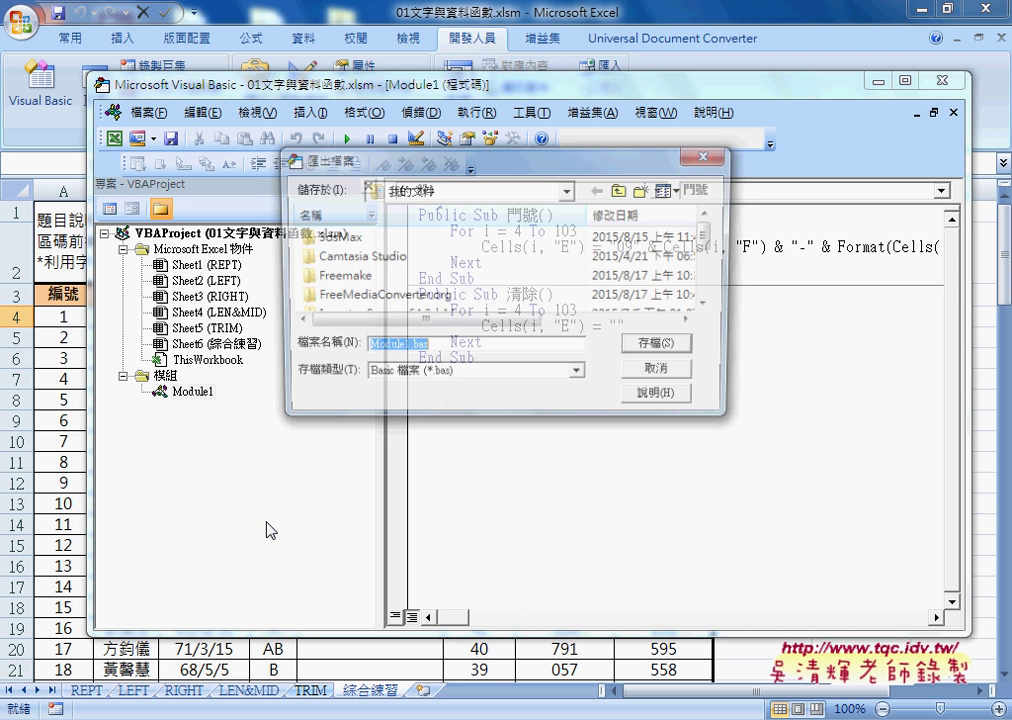
{"action": "left_click", "coordinate": [447, 383]}
{"action": "left_click", "coordinate": [447, 393]}
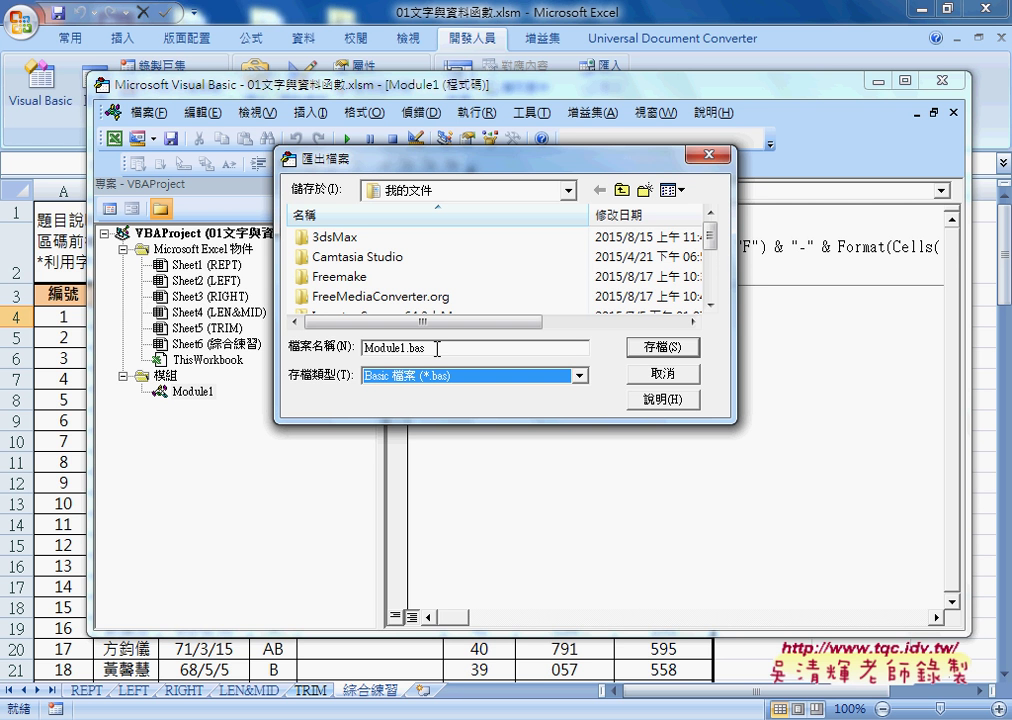
{"action": "left_click", "coordinate": [662, 350]}
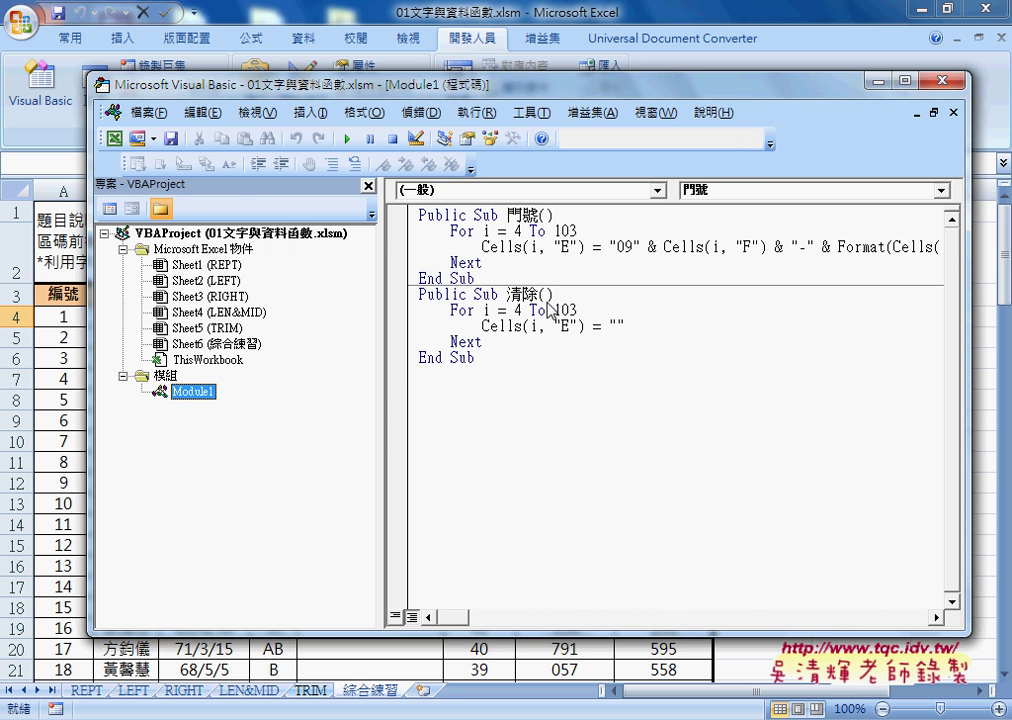
Step: Widen the code area by dragging the pane splitter to the left
{"action": "left_click", "coordinate": [510, 245]}
{"action": "left_click", "coordinate": [553, 326]}
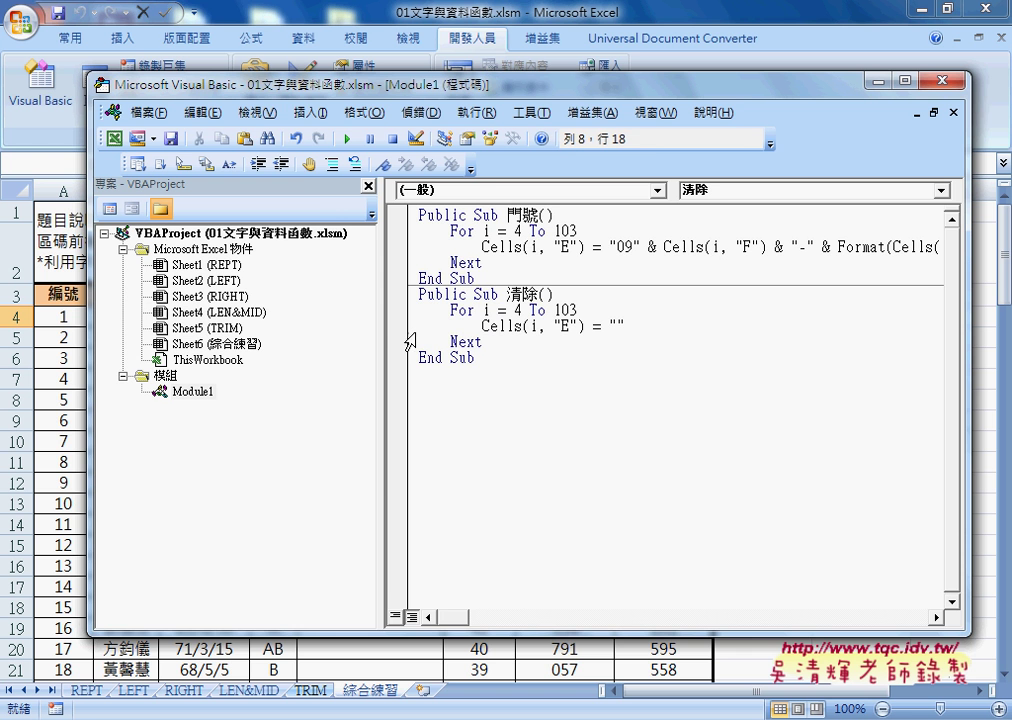
{"action": "left_click_drag", "start_coordinate": [383, 329], "coordinate": [318, 328]}
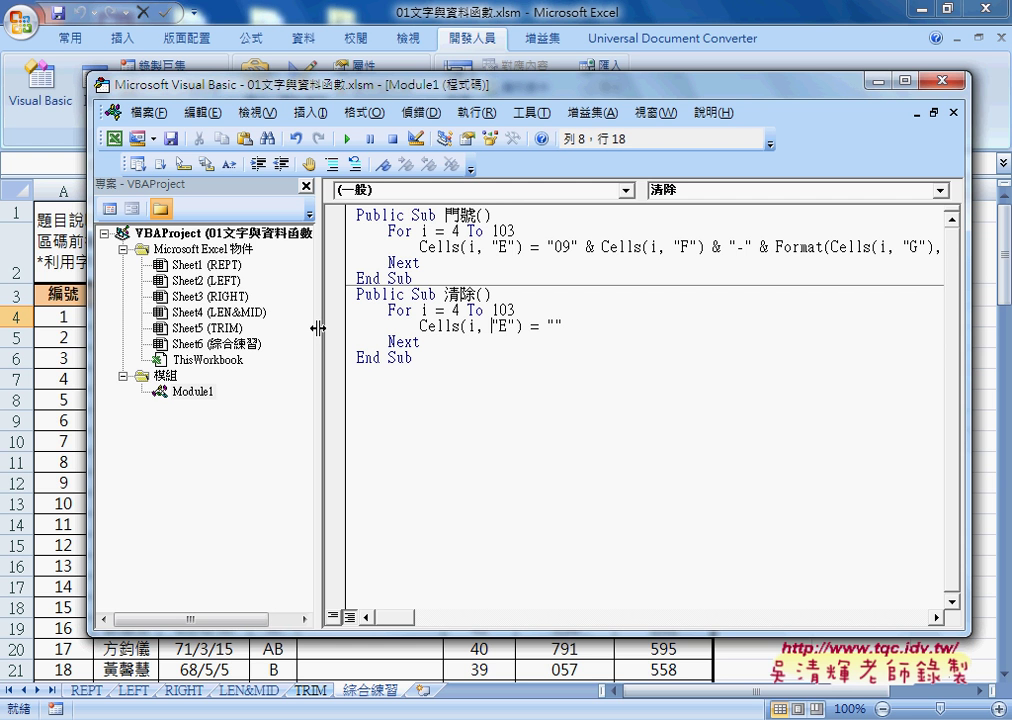
Step: Open and cancel Insert > 程序 below the last End Sub, then switch to the Google Docs page
{"action": "left_click", "coordinate": [430, 404]}
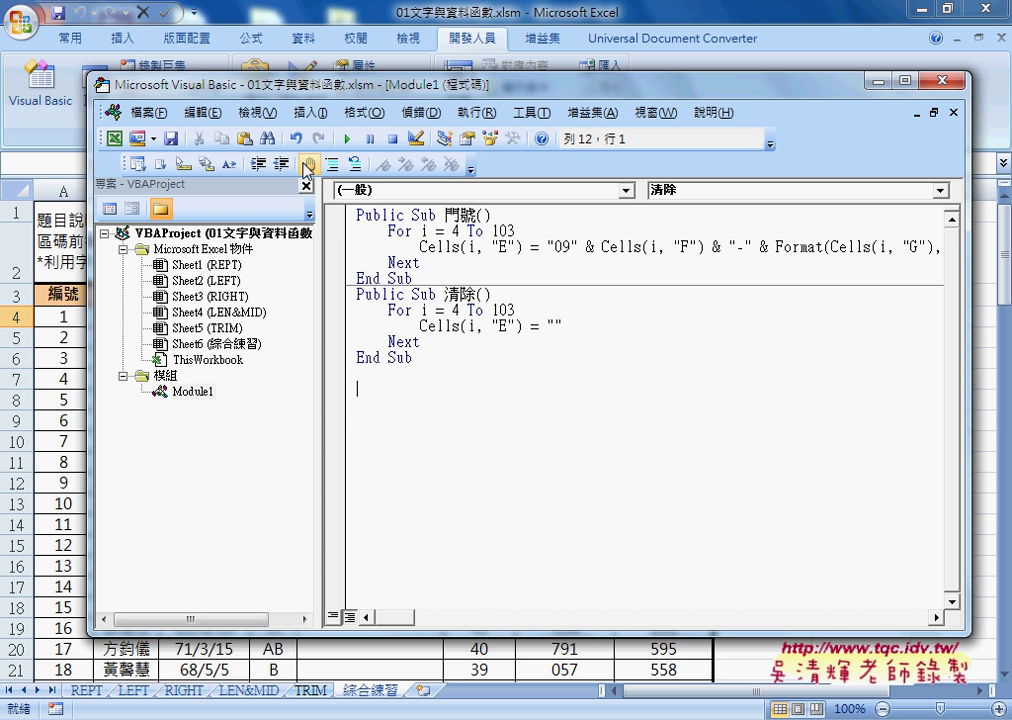
{"action": "left_click", "coordinate": [309, 117]}
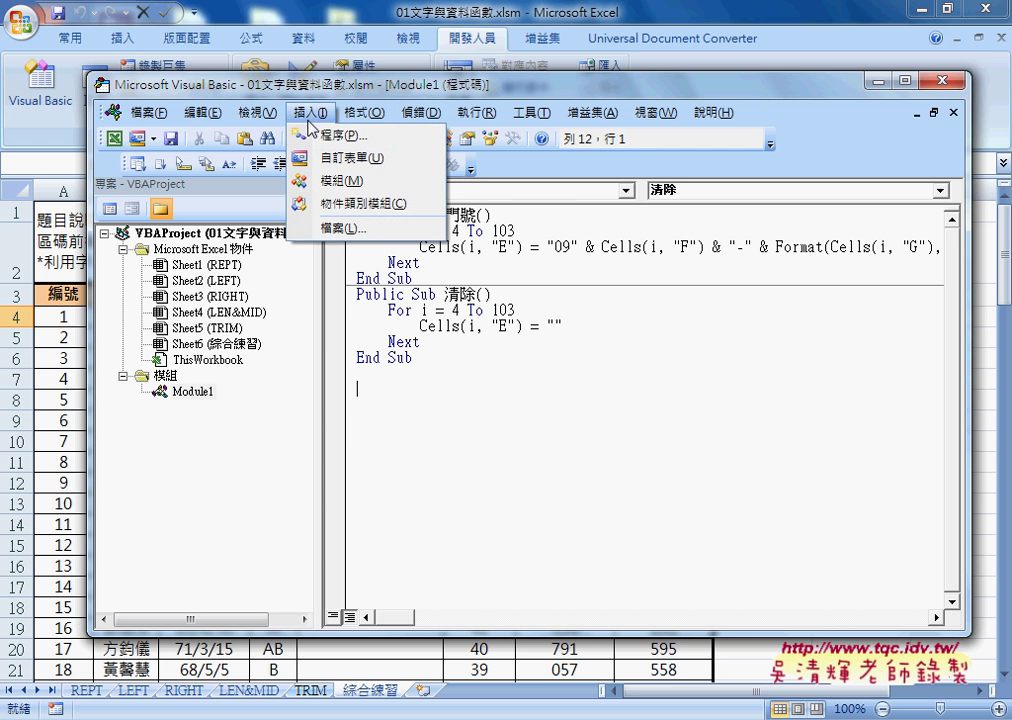
{"action": "left_click", "coordinate": [335, 130]}
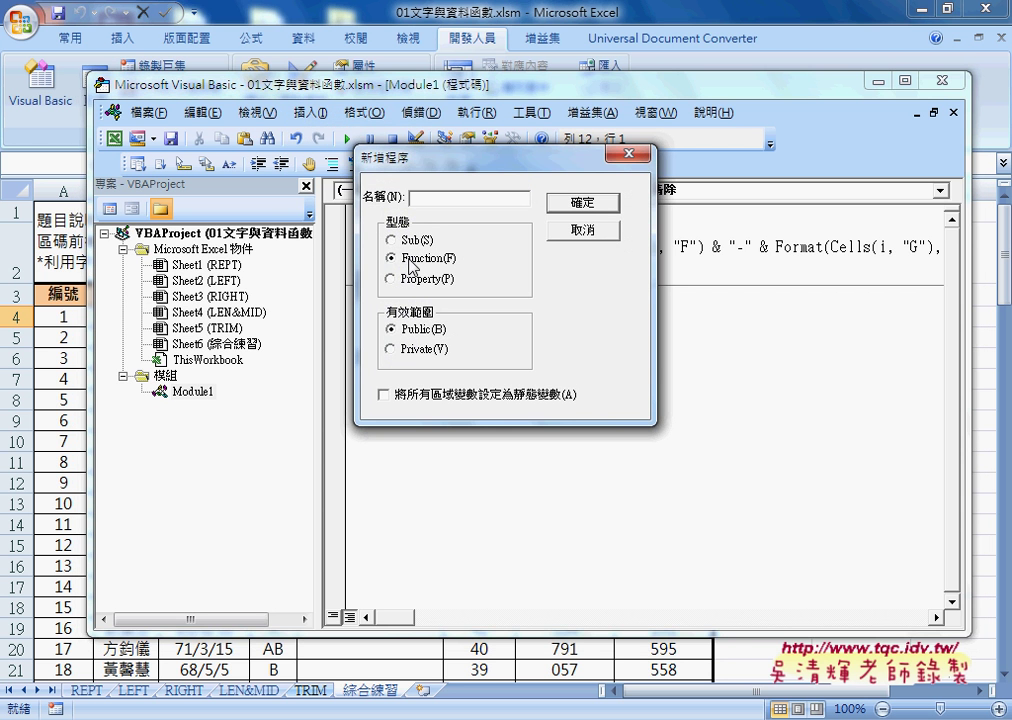
{"action": "left_click", "coordinate": [583, 231]}
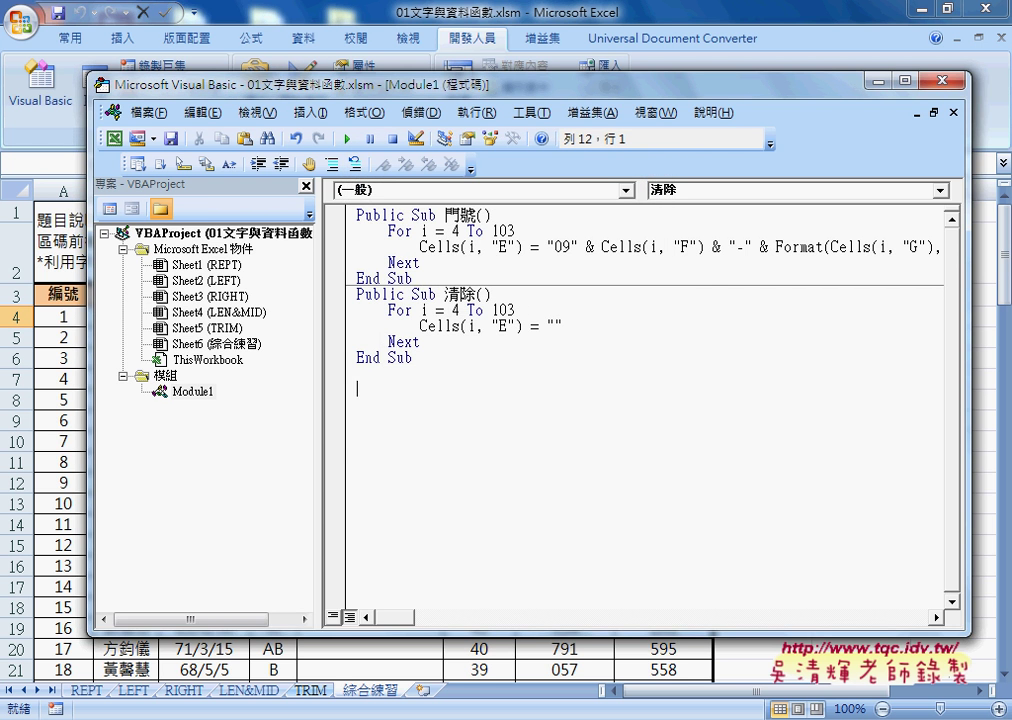
{"action": "left_click", "coordinate": [305, 682]}
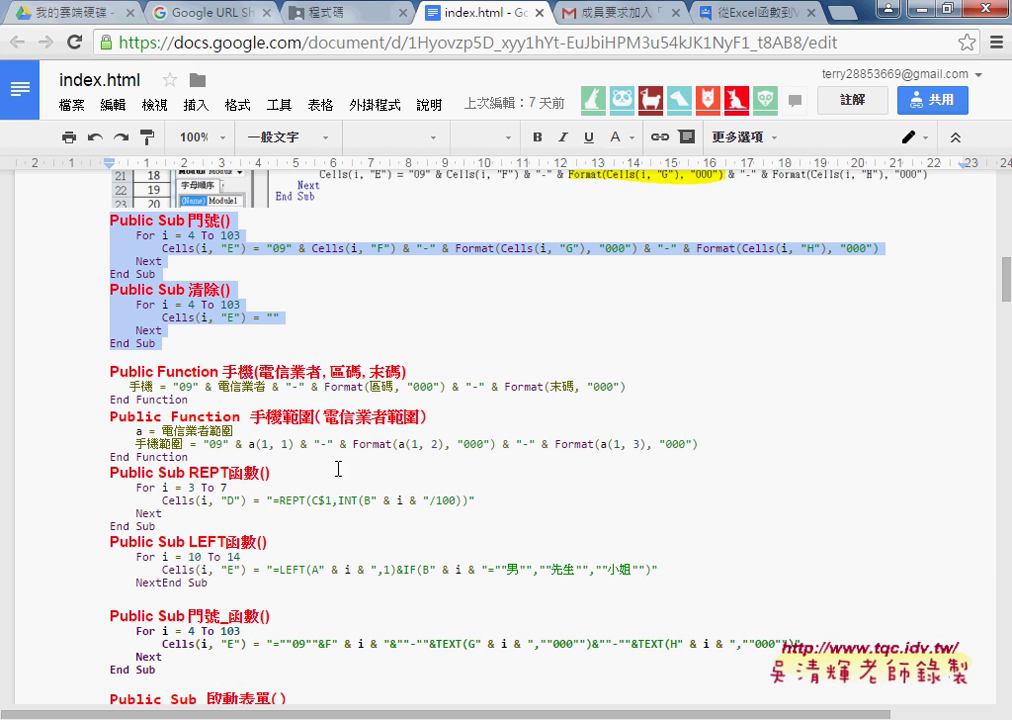
Step: Copy the 手機 and 手機範圍 function code from Google Docs and return to the VBA editor
{"action": "left_click_drag", "start_coordinate": [108, 371], "coordinate": [249, 453]}
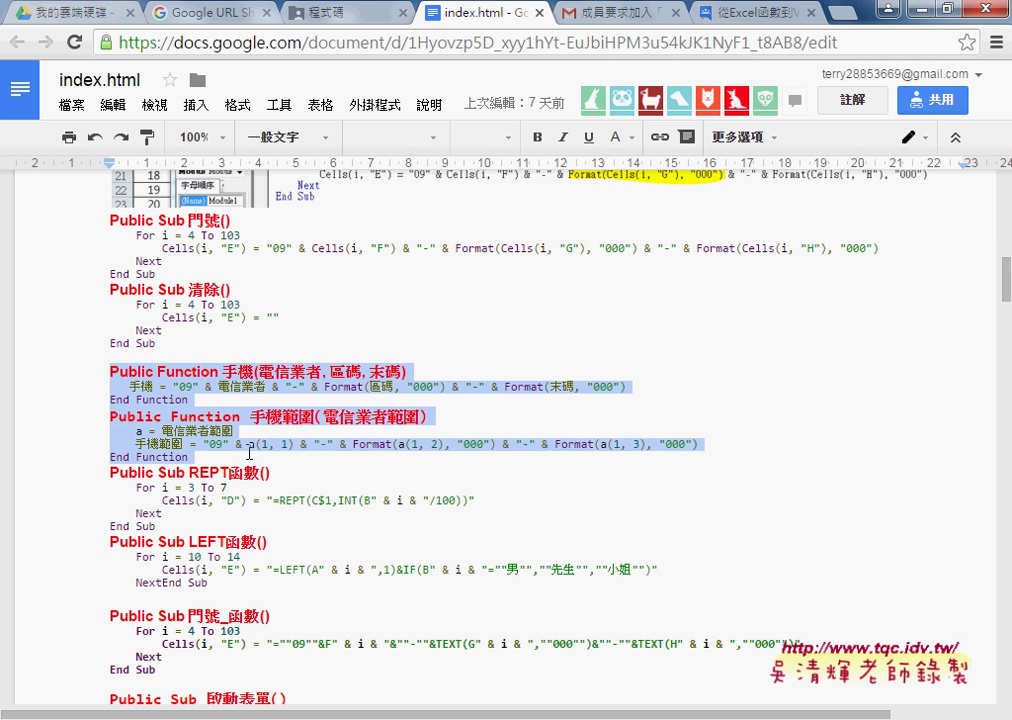
{"action": "scroll", "coordinate": [263, 389], "scroll_direction": "down", "scroll_amount": 1}
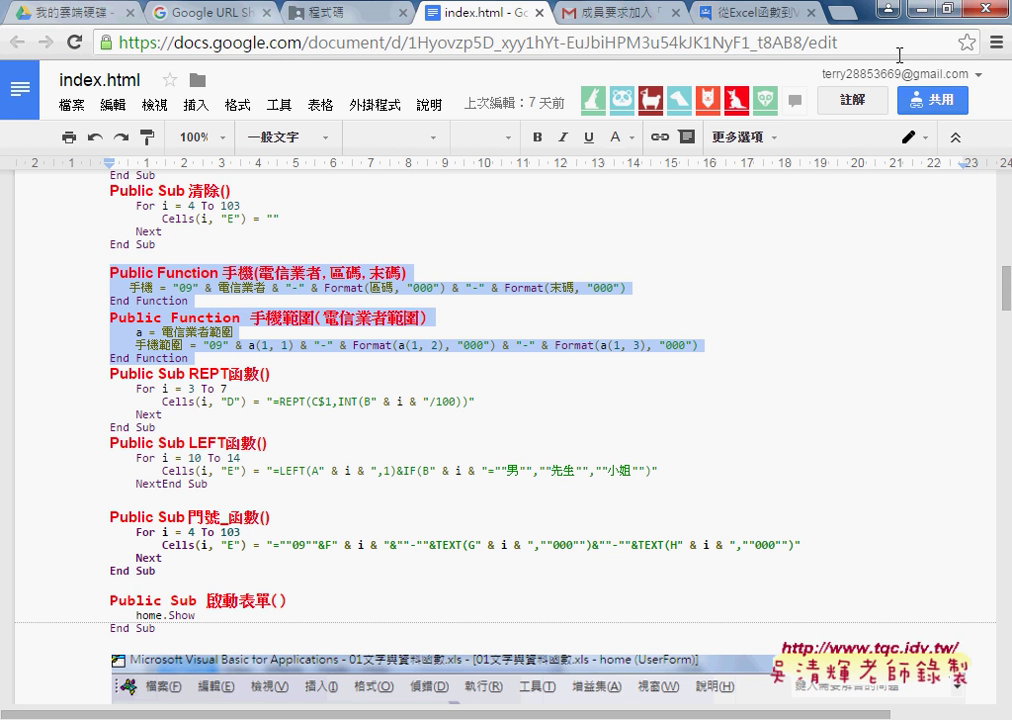
{"action": "key", "text": "alt+Tab"}
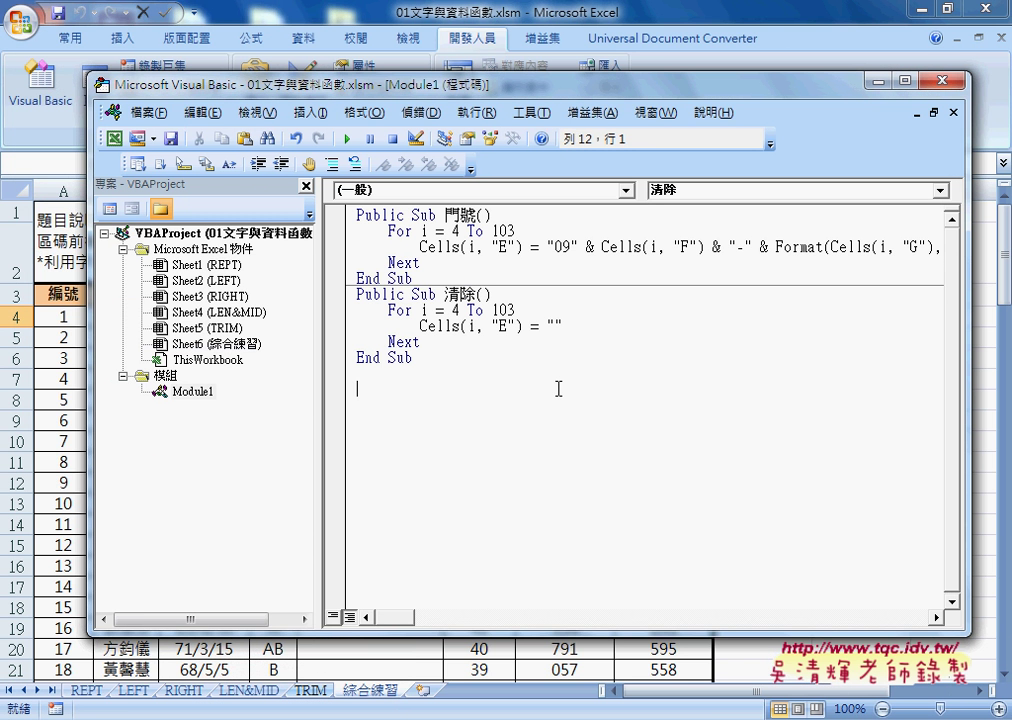
Step: Paste the 手機 and 手機範圍 functions into Module1, review each, and minimize the editor
{"action": "key", "text": "ctrl+v"}
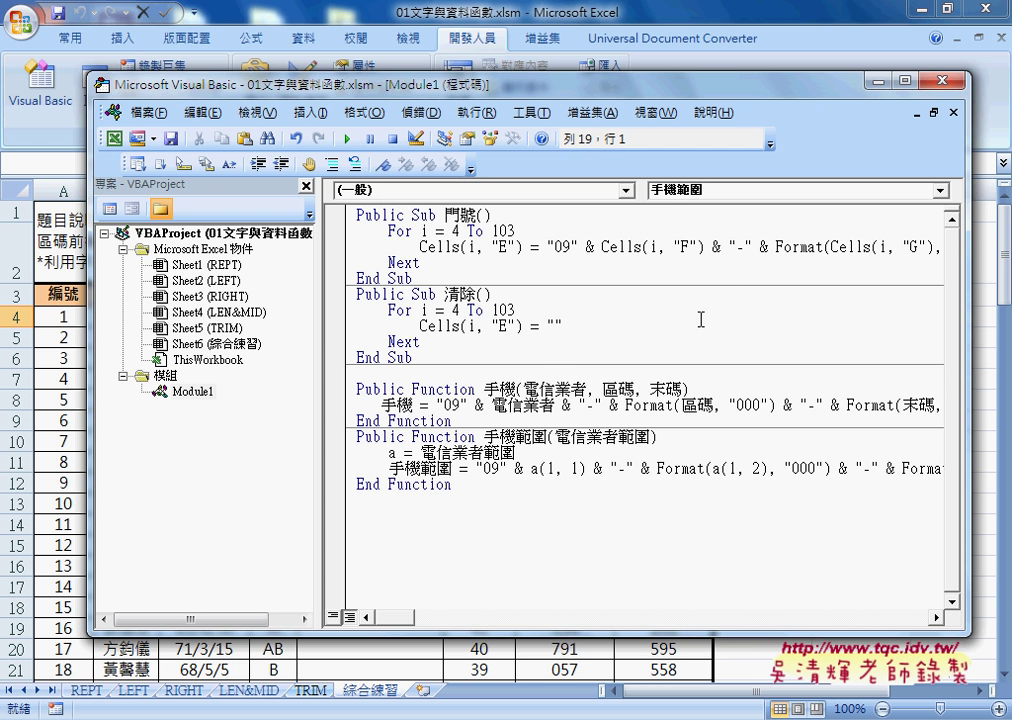
{"action": "left_click_drag", "start_coordinate": [447, 421], "coordinate": [357, 389]}
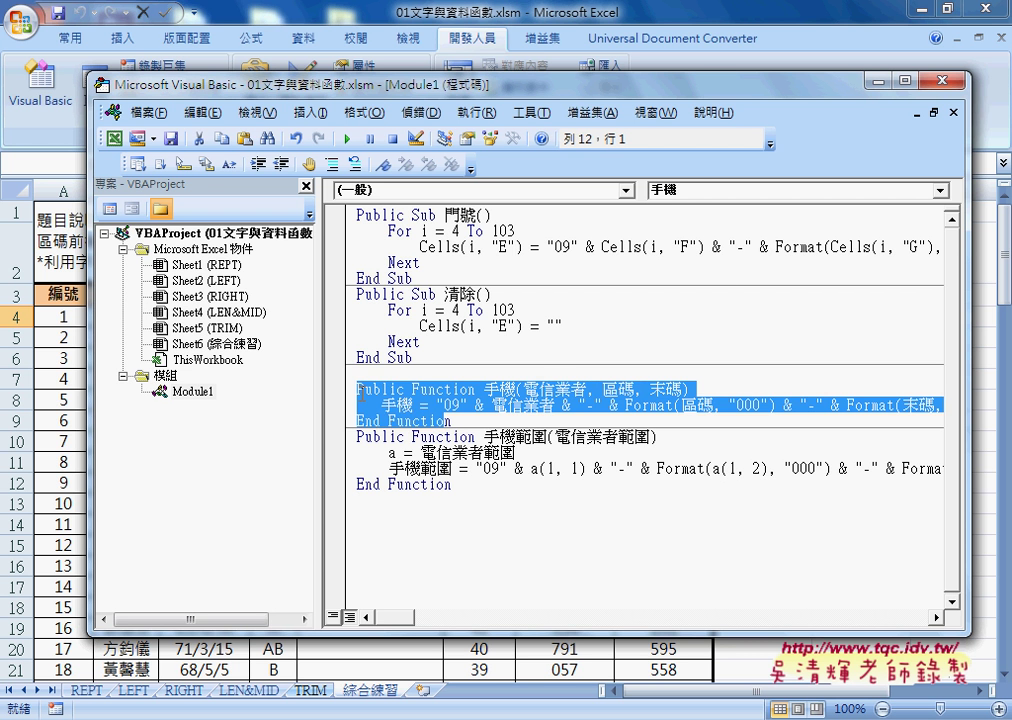
{"action": "left_click_drag", "start_coordinate": [466, 490], "coordinate": [355, 437]}
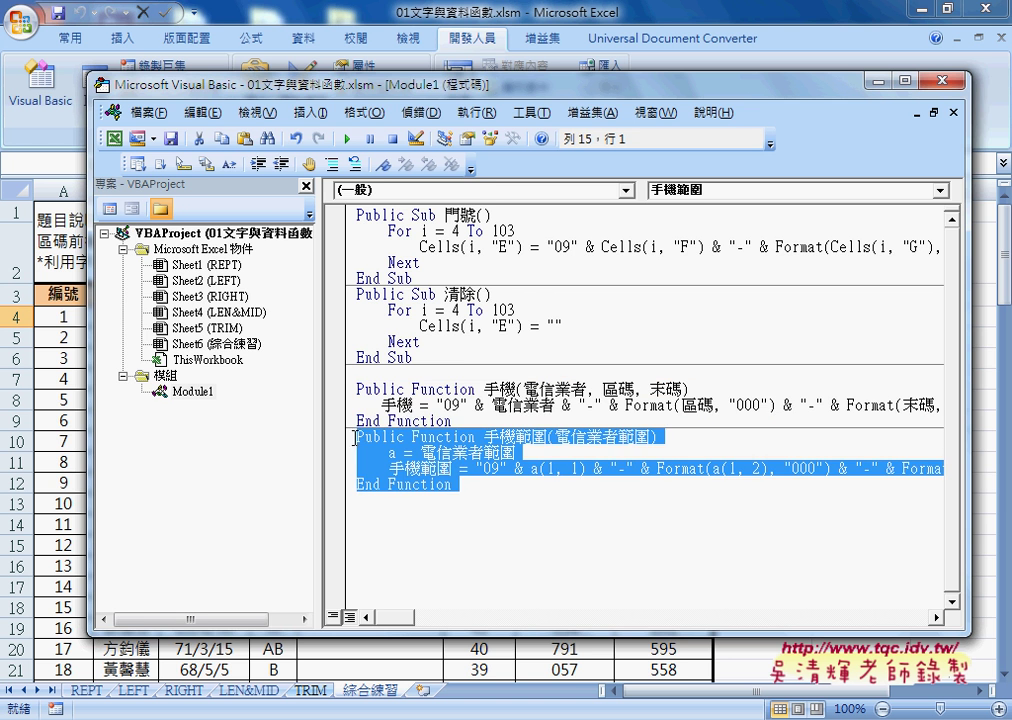
{"action": "left_click", "coordinate": [883, 82]}
Step: Insert the 手機 function into E4 from the 使用者定義 category
{"action": "left_click", "coordinate": [288, 163]}
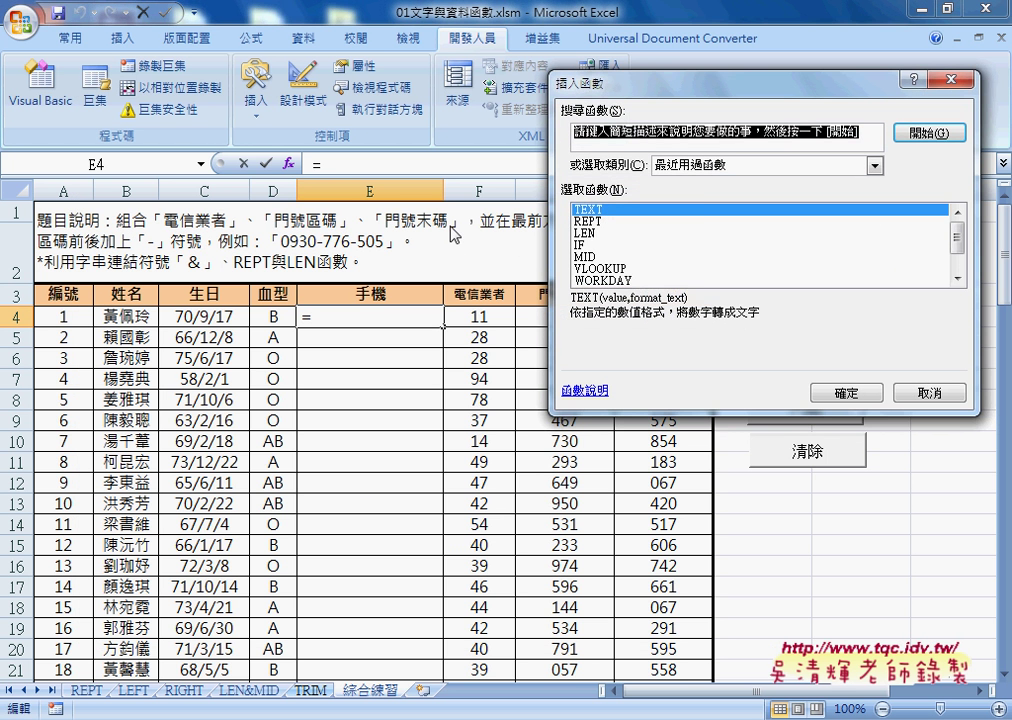
{"action": "left_click", "coordinate": [875, 165]}
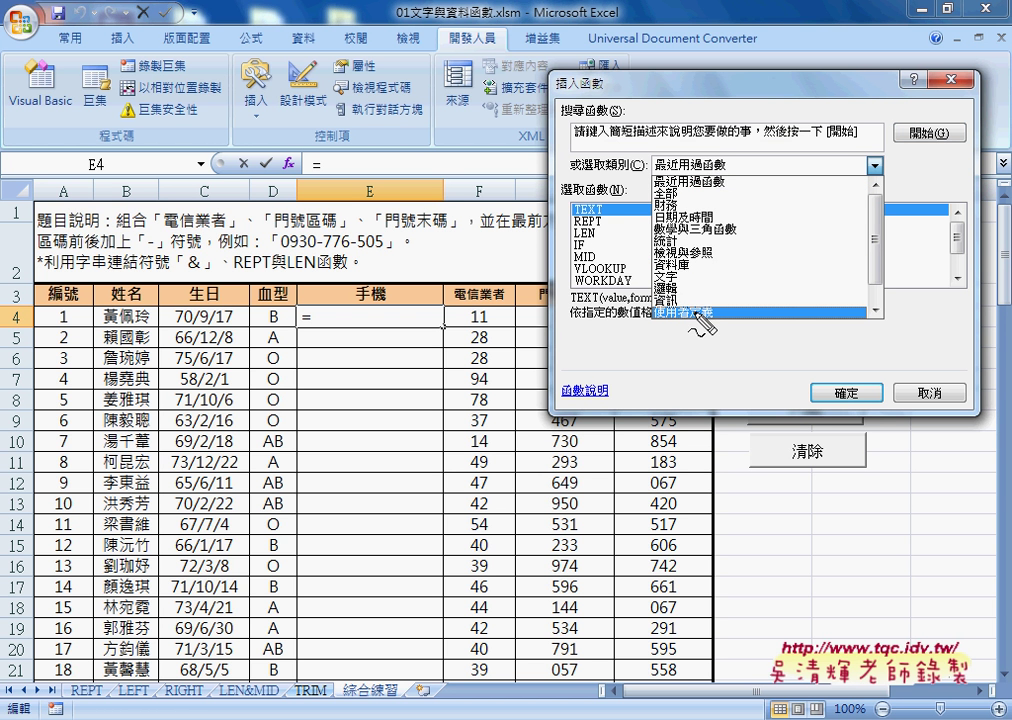
{"action": "mouse_move", "coordinate": [700, 340]}
{"action": "left_mouse_down"}
{"action": "mouse_move", "coordinate": [717, 311]}
{"action": "mouse_move", "coordinate": [712, 336]}
{"action": "left_mouse_up"}
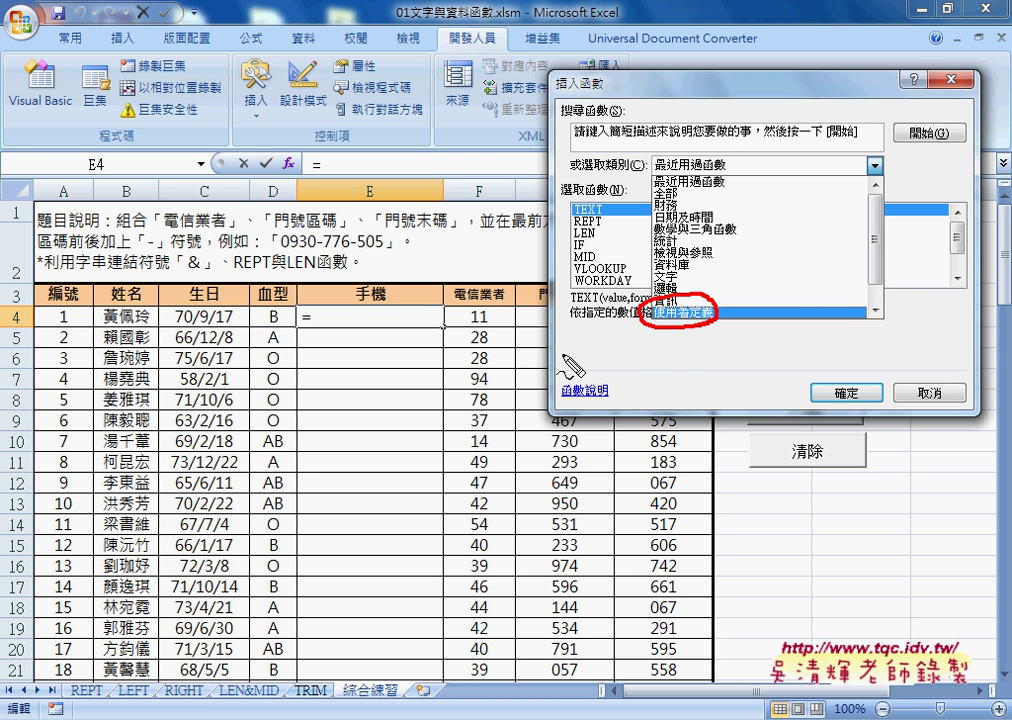
{"action": "left_click_drag", "start_coordinate": [563, 354], "coordinate": [620, 325]}
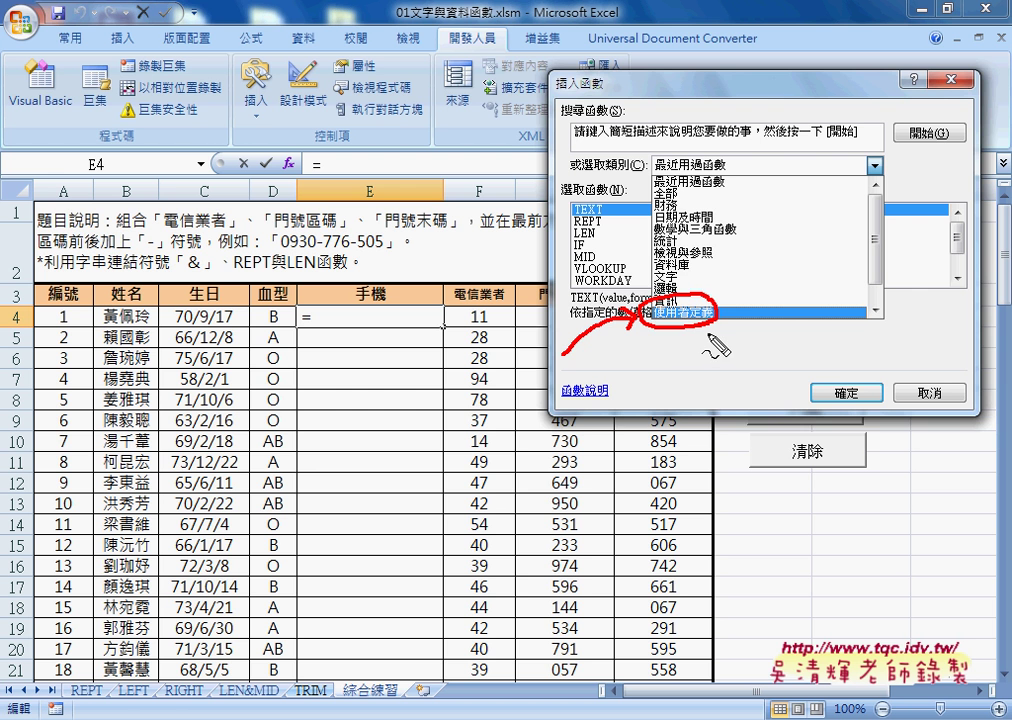
{"action": "key", "text": "Escape"}
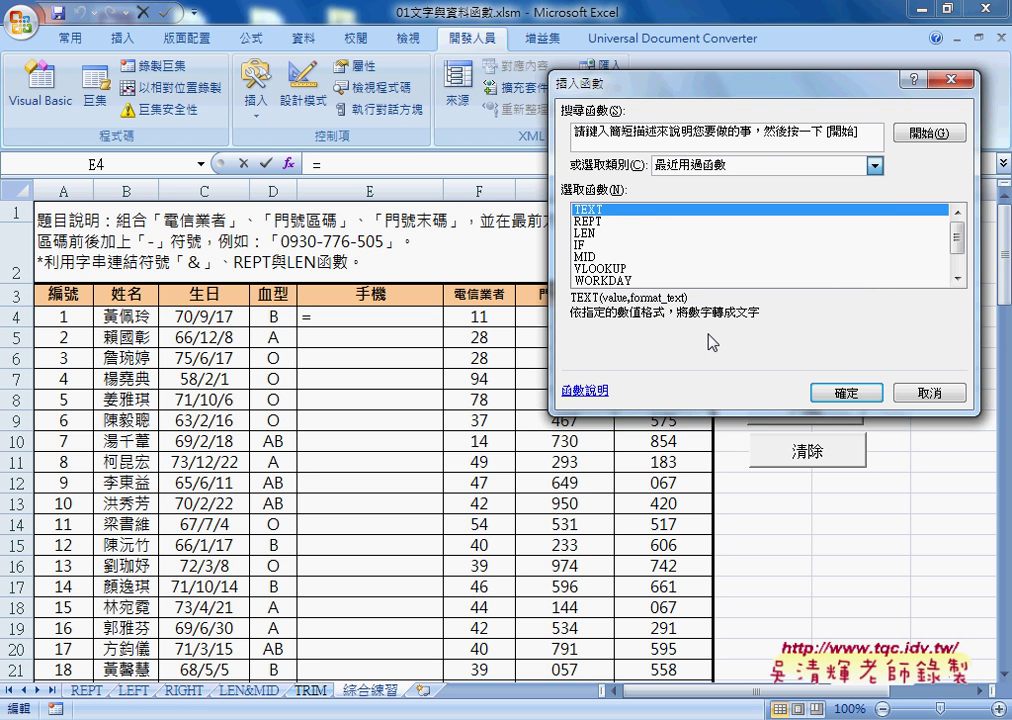
{"action": "key", "text": "alt+Down"}
{"action": "key", "text": "End"}
{"action": "key", "text": "Return"}
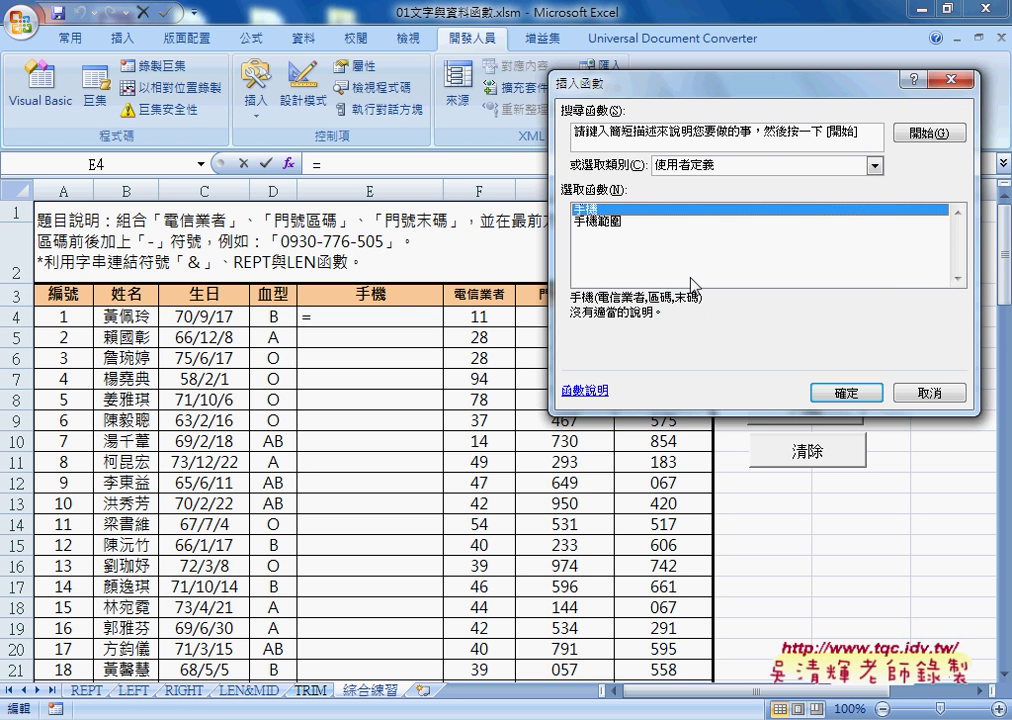
{"action": "left_click", "coordinate": [838, 393]}
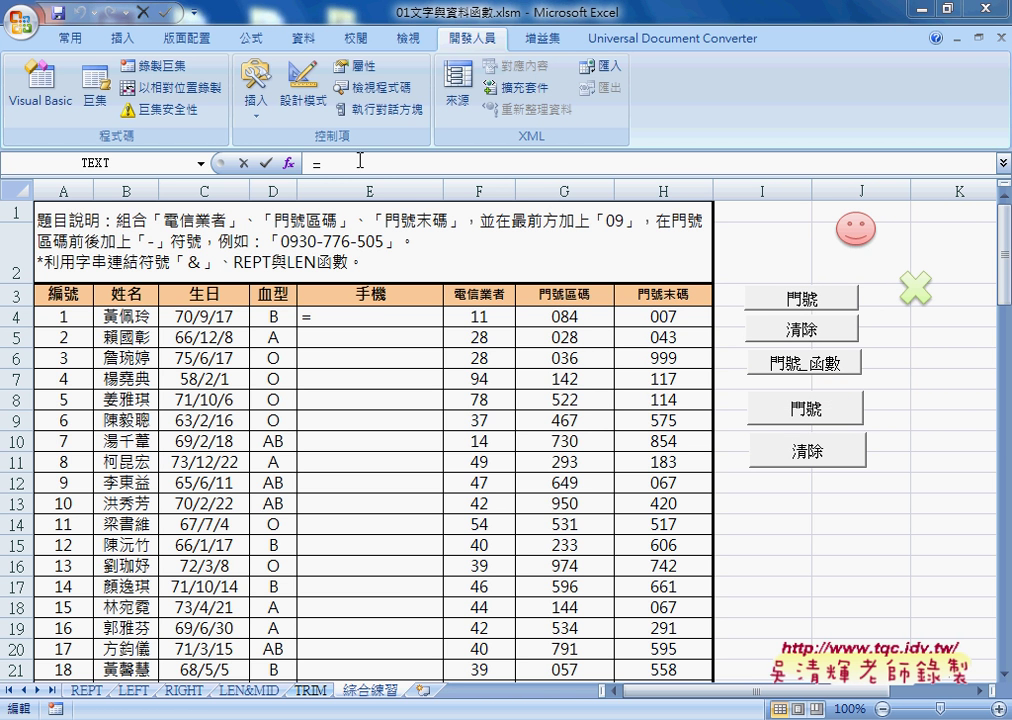
{"action": "mouse_move", "coordinate": [395, 719]}
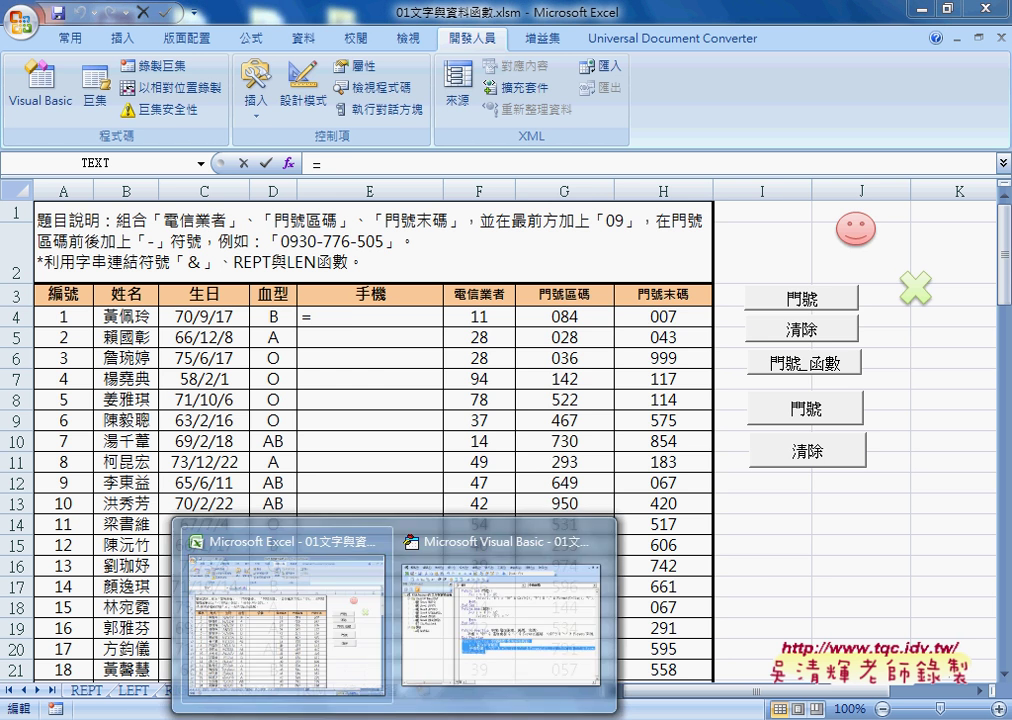
{"action": "left_click", "coordinate": [300, 612]}
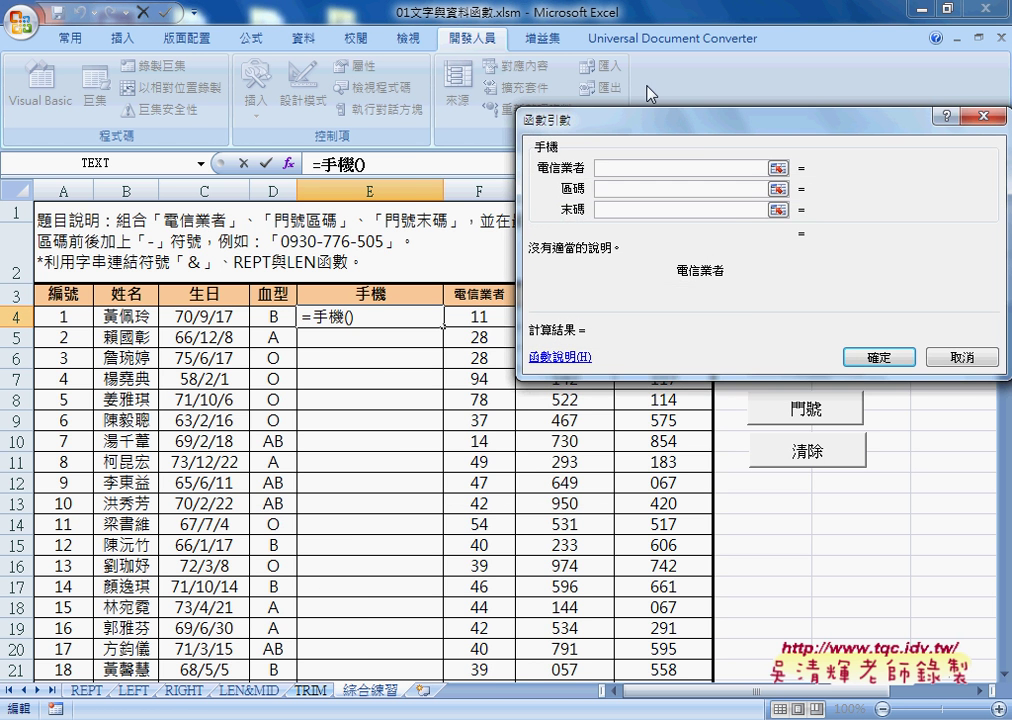
{"action": "left_click_drag", "start_coordinate": [600, 118], "coordinate": [342, 369]}
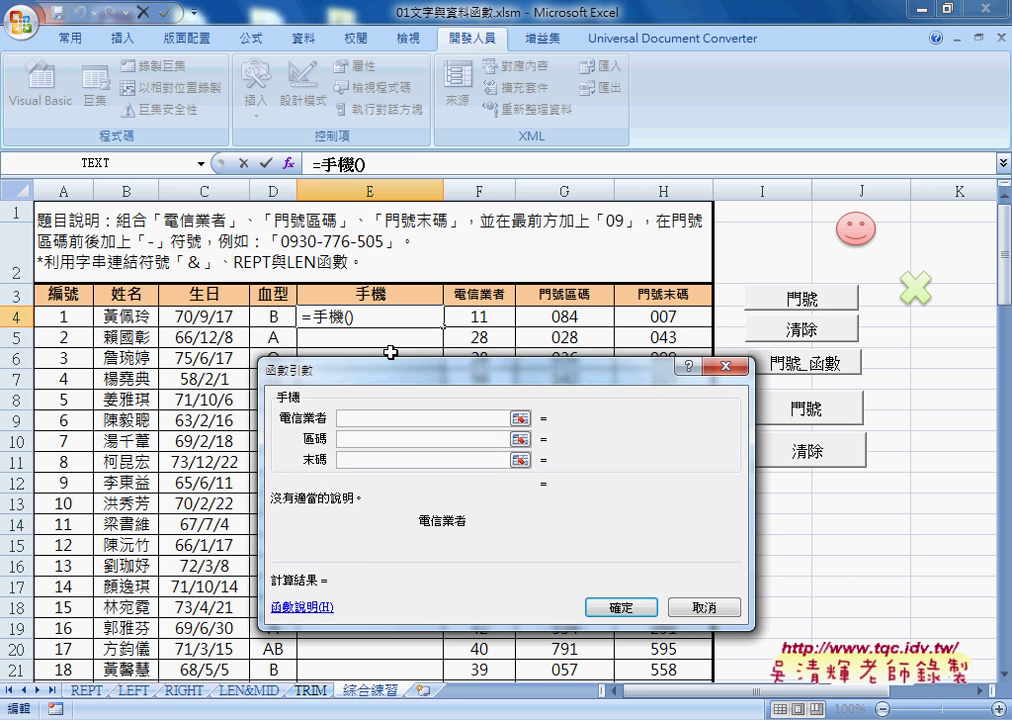
{"action": "left_click", "coordinate": [479, 317]}
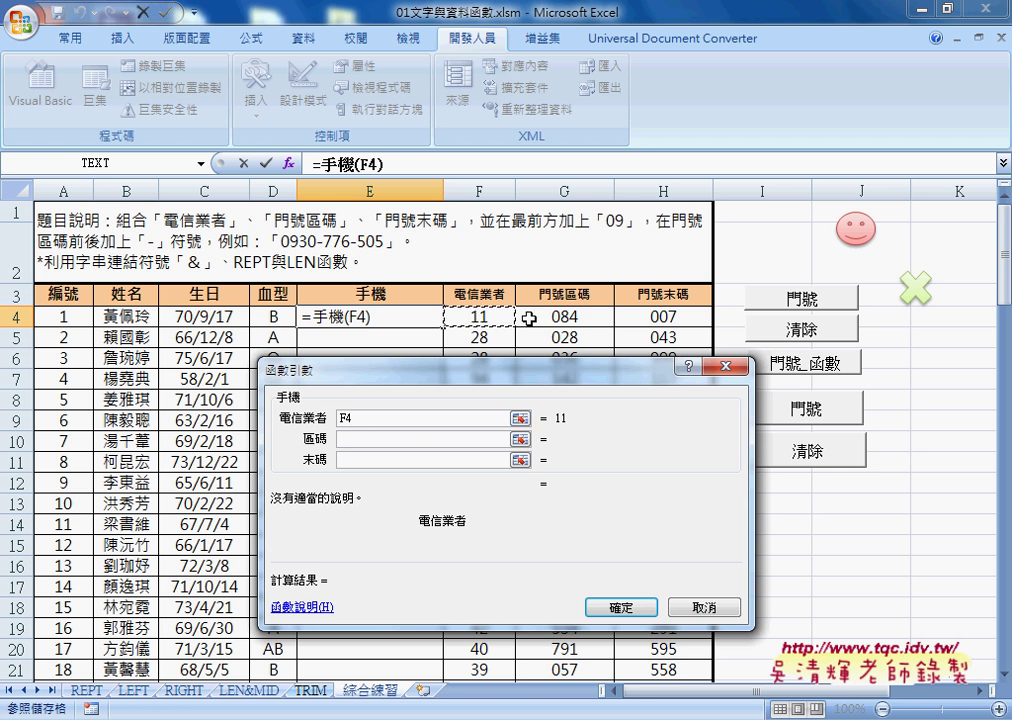
{"action": "left_click", "coordinate": [395, 437]}
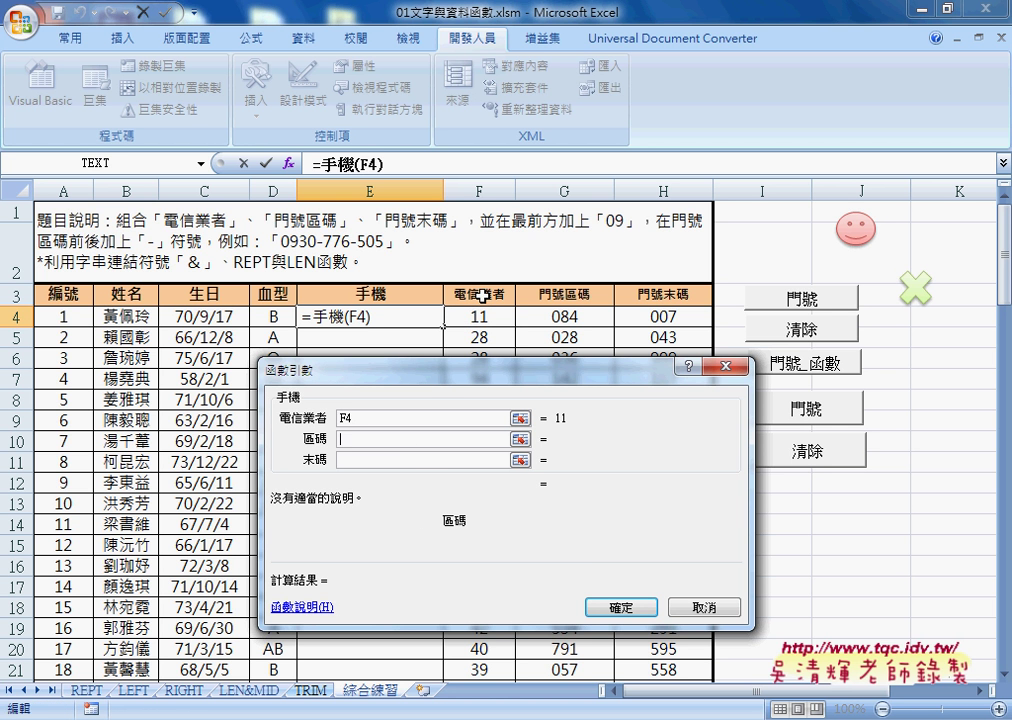
{"action": "left_click", "coordinate": [588, 317]}
{"action": "left_click", "coordinate": [408, 455]}
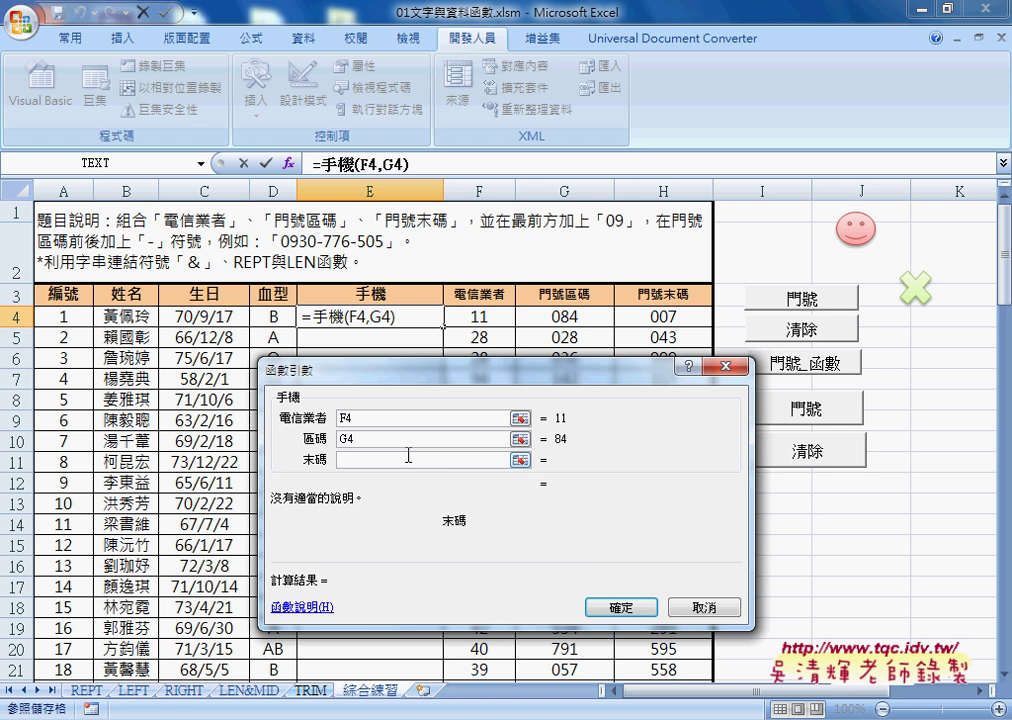
{"action": "left_click", "coordinate": [662, 317]}
{"action": "left_click", "coordinate": [438, 460]}
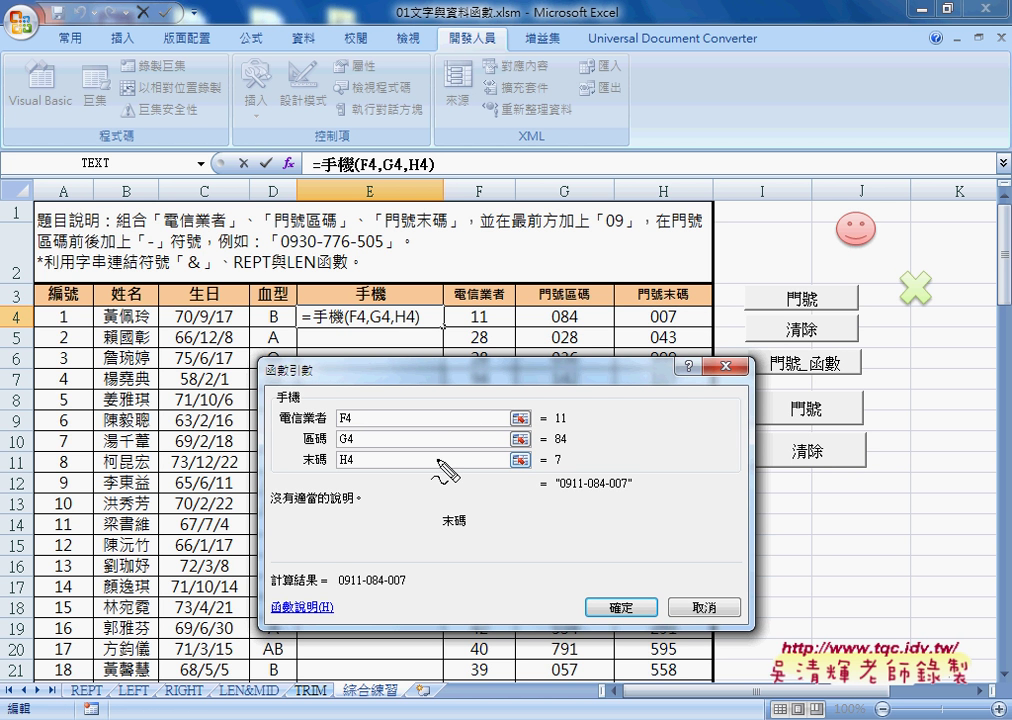
Step: Mark the arguments, the result in E4 and the 門號 button in red, then clear the marks
{"action": "mouse_move", "coordinate": [570, 463]}
{"action": "left_mouse_down"}
{"action": "mouse_move", "coordinate": [303, 468]}
{"action": "mouse_move", "coordinate": [570, 462]}
{"action": "left_mouse_up"}
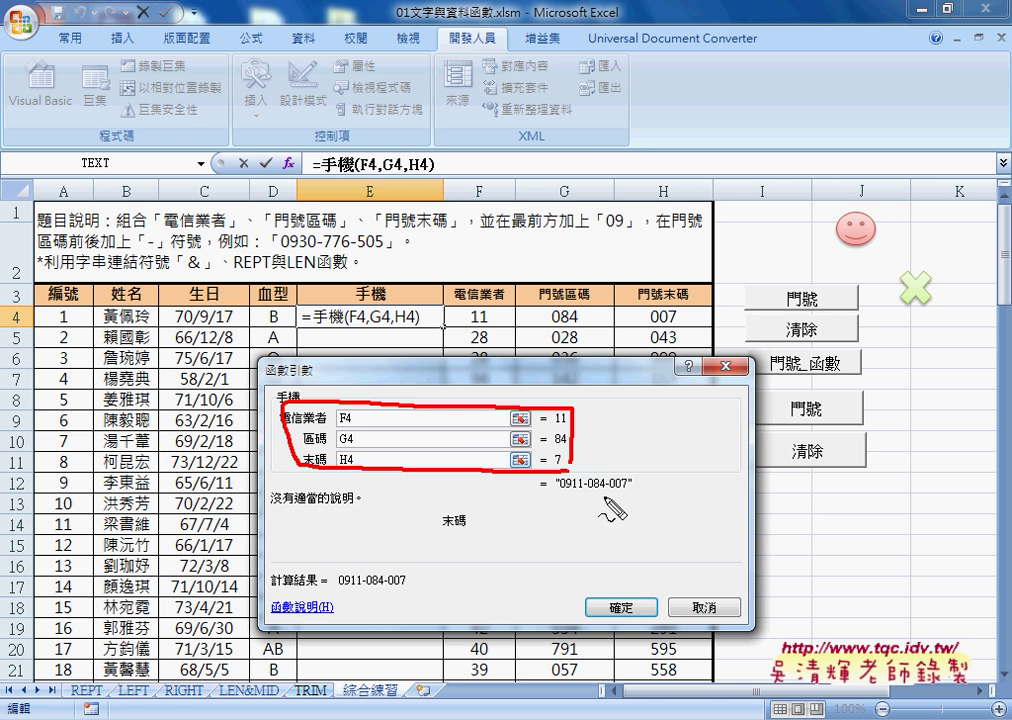
{"action": "mouse_move", "coordinate": [640, 503]}
{"action": "left_mouse_down"}
{"action": "mouse_move", "coordinate": [615, 507]}
{"action": "mouse_move", "coordinate": [641, 507]}
{"action": "left_mouse_up"}
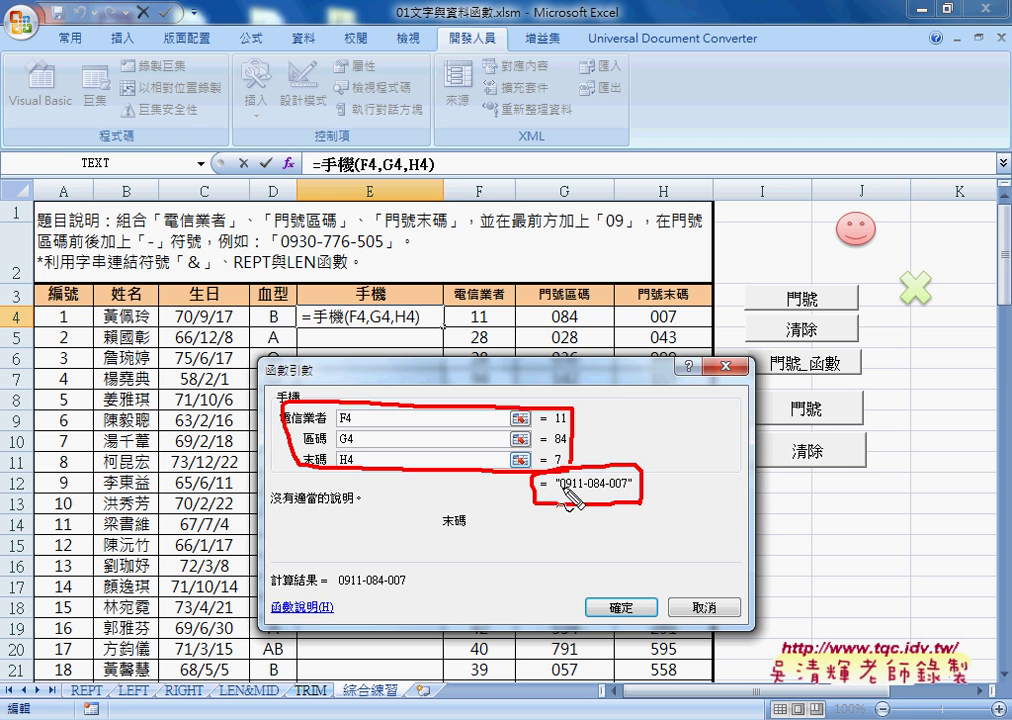
{"action": "left_click_drag", "start_coordinate": [638, 484], "coordinate": [466, 318]}
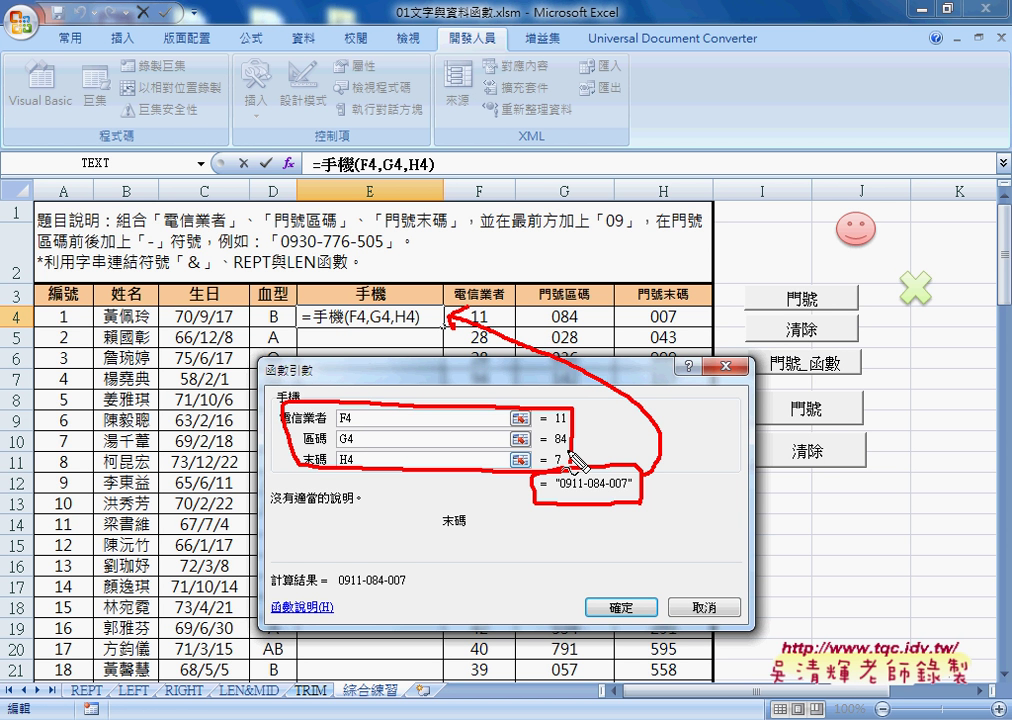
{"action": "mouse_move", "coordinate": [800, 300]}
{"action": "left_mouse_down"}
{"action": "mouse_move", "coordinate": [763, 301]}
{"action": "mouse_move", "coordinate": [852, 302]}
{"action": "left_mouse_up"}
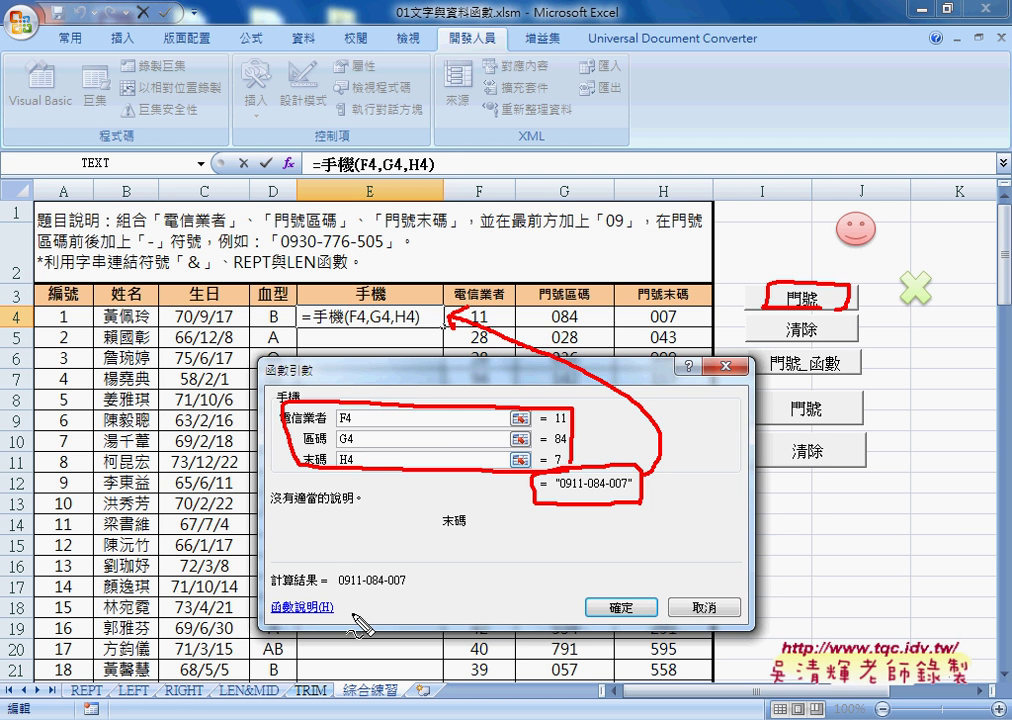
{"action": "key", "text": "Escape"}
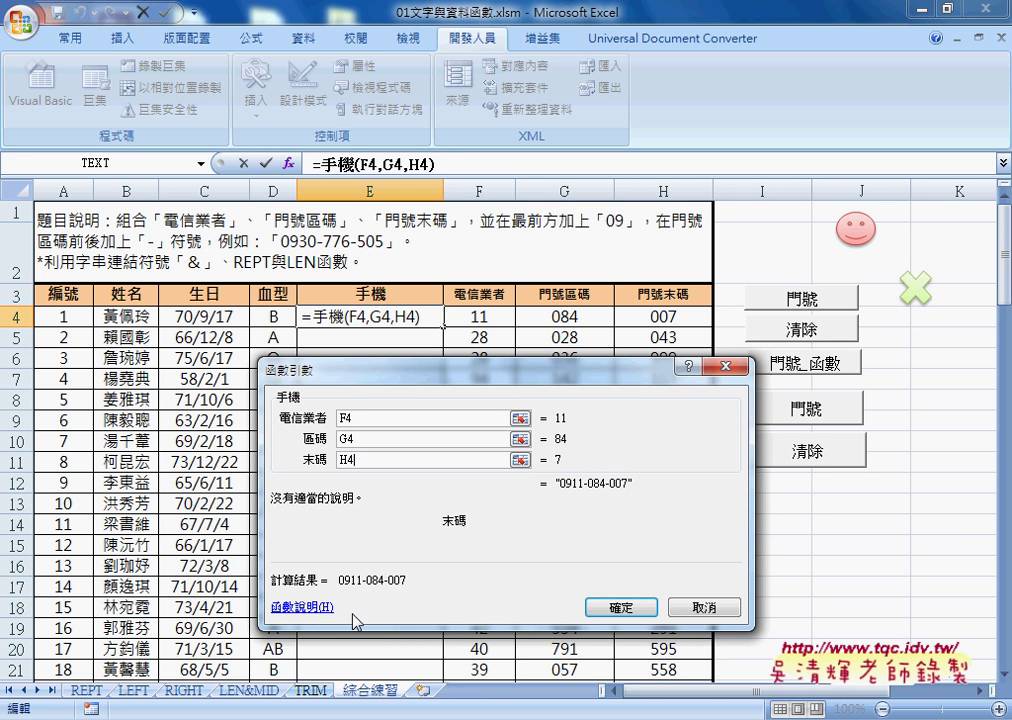
{"action": "left_click", "coordinate": [630, 606]}
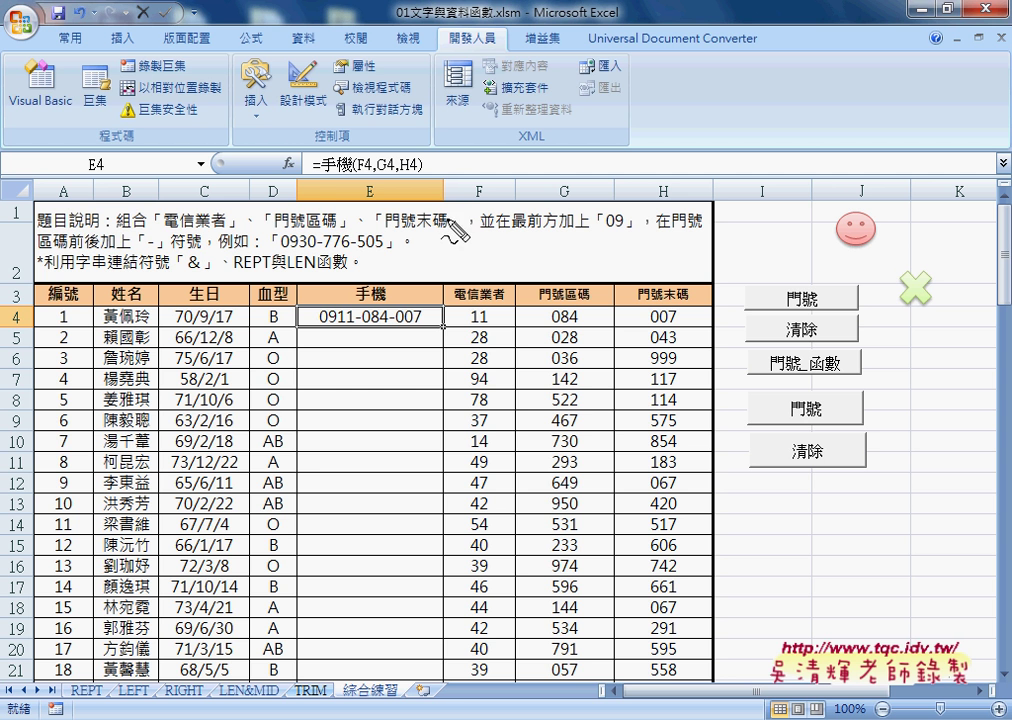
{"action": "left_click_drag", "start_coordinate": [318, 176], "coordinate": [432, 176]}
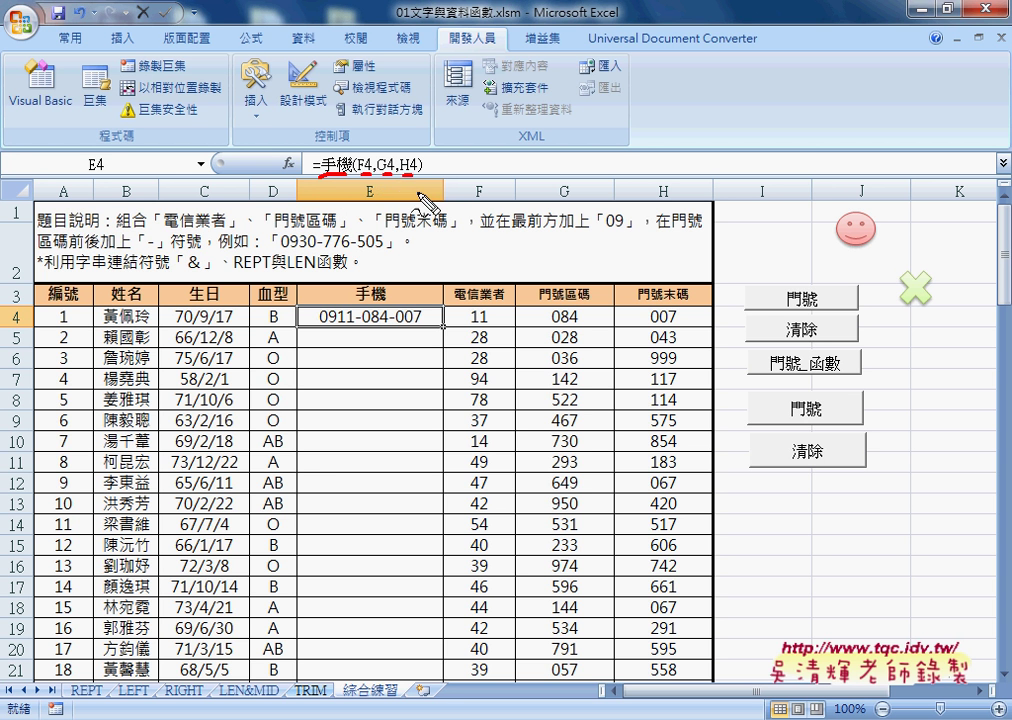
{"action": "left_click_drag", "start_coordinate": [472, 322], "coordinate": [384, 197]}
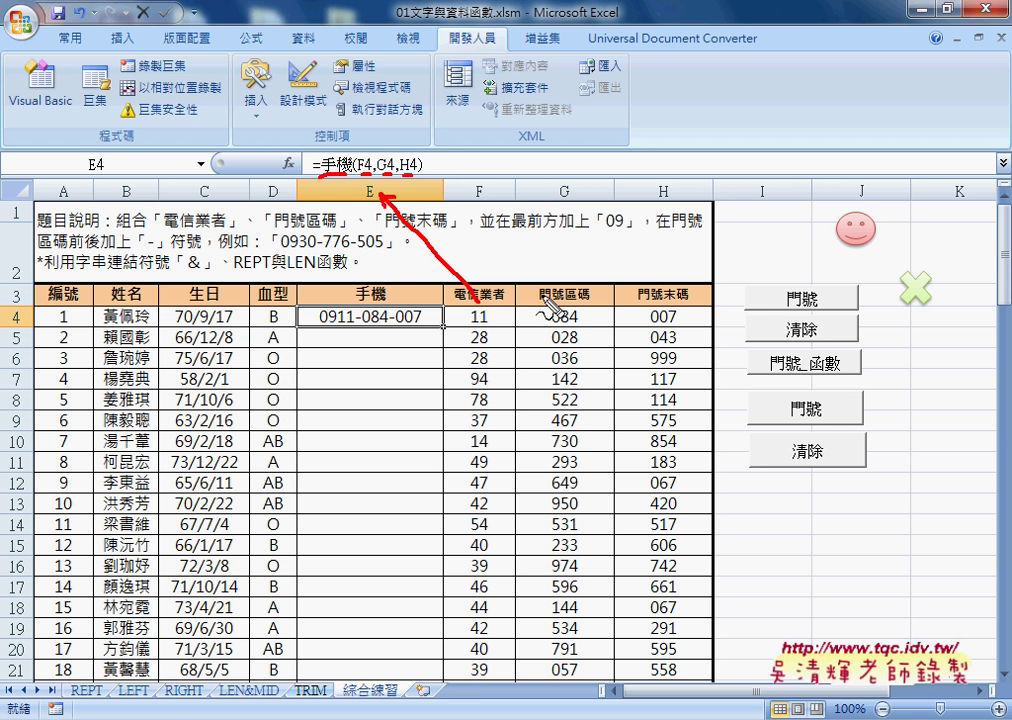
{"action": "left_click_drag", "start_coordinate": [537, 287], "coordinate": [410, 190]}
{"action": "left_click_drag", "start_coordinate": [645, 292], "coordinate": [456, 195]}
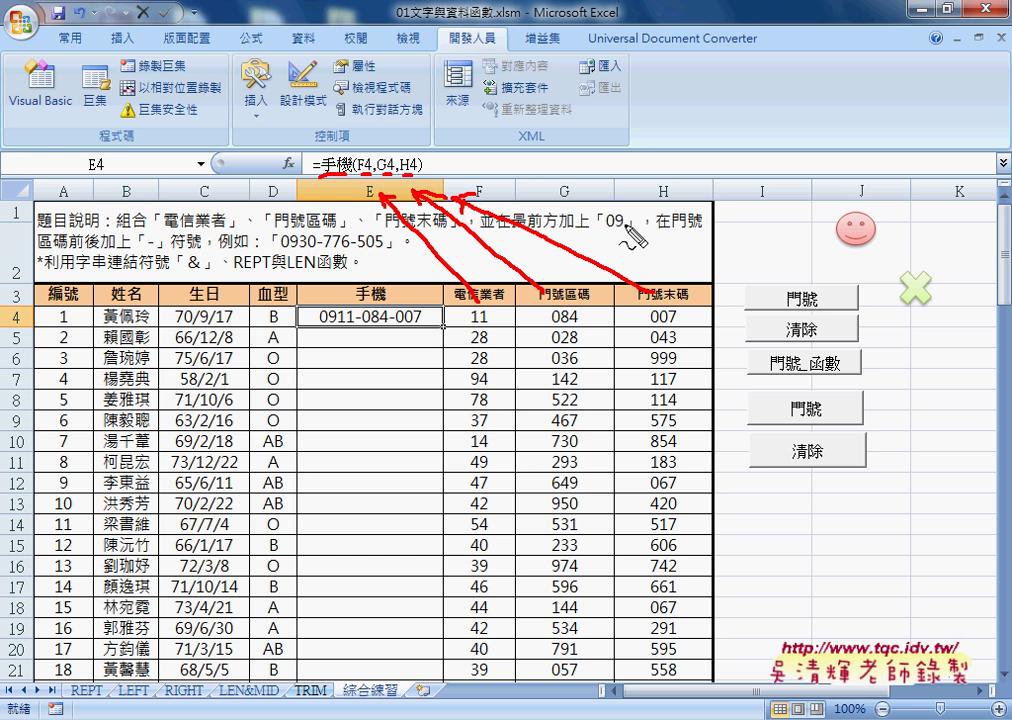
{"action": "key", "text": "Escape"}
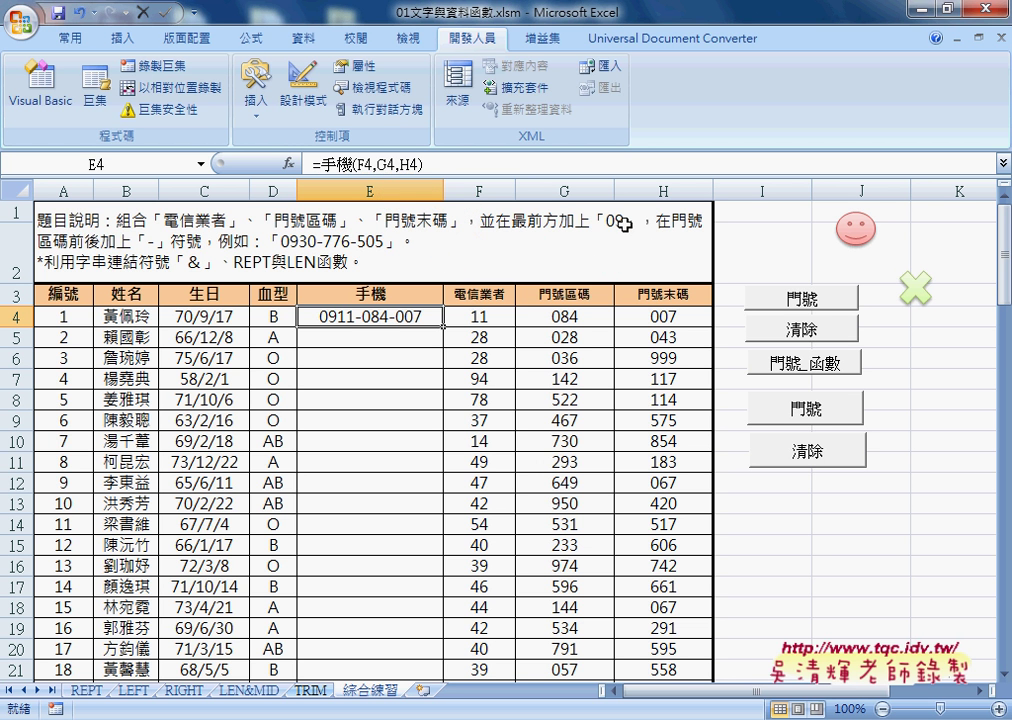
Step: Fill E4's 手機 formula down to E21 and check the formulas in E4 through E10
{"action": "double_click", "coordinate": [446, 327]}
{"action": "left_click", "coordinate": [418, 338]}
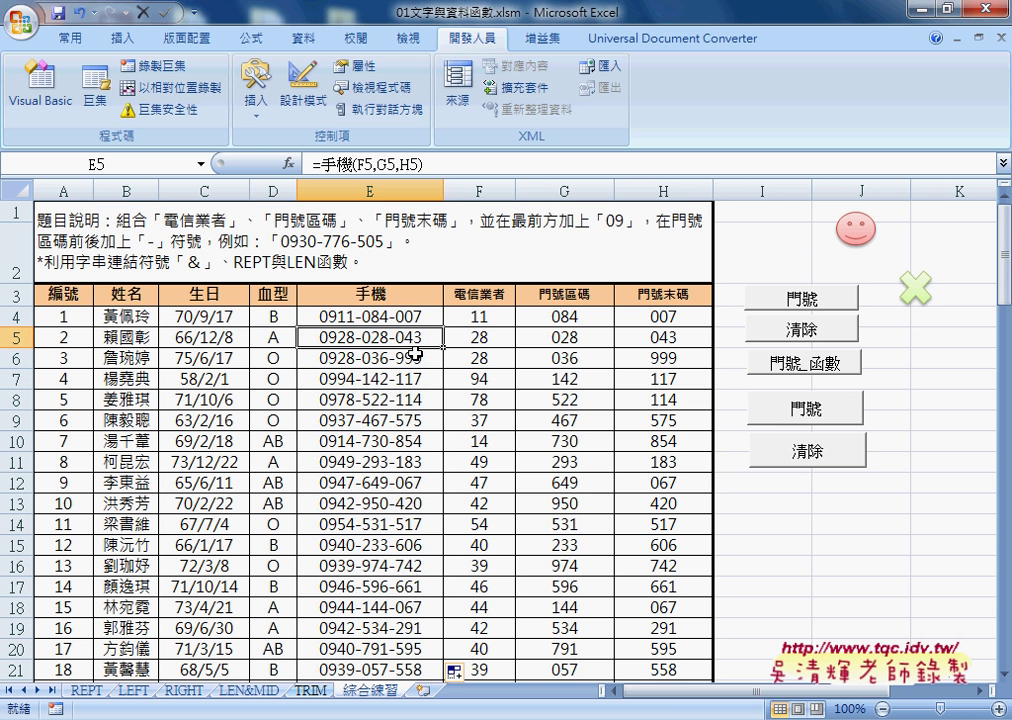
{"action": "left_click", "coordinate": [413, 358]}
{"action": "left_click", "coordinate": [362, 397]}
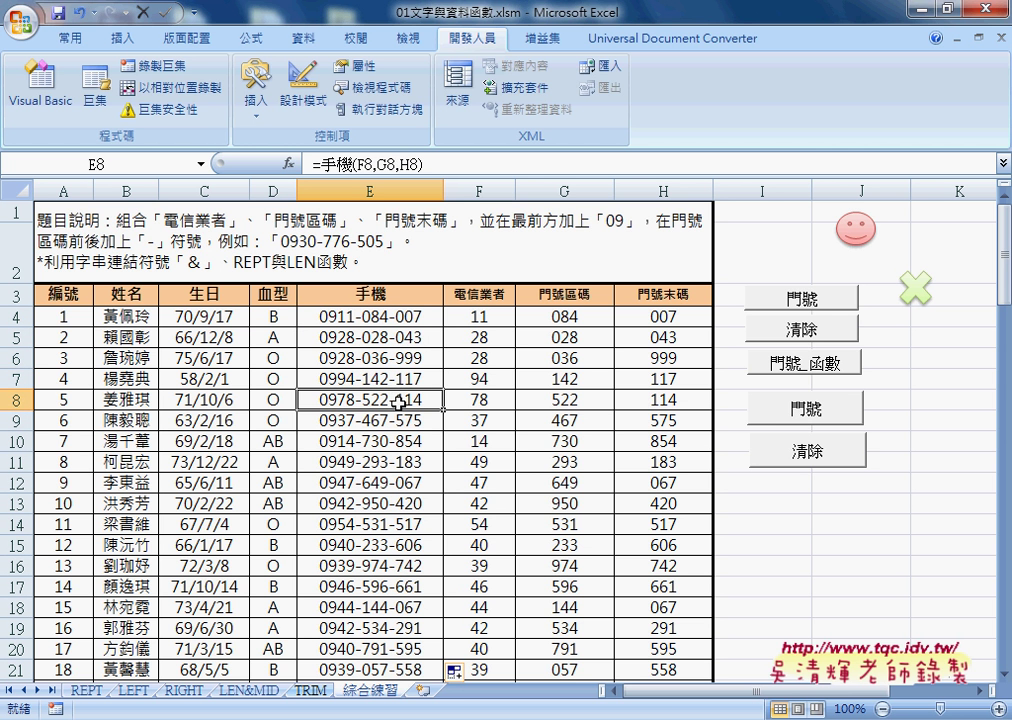
{"action": "left_click", "coordinate": [388, 426]}
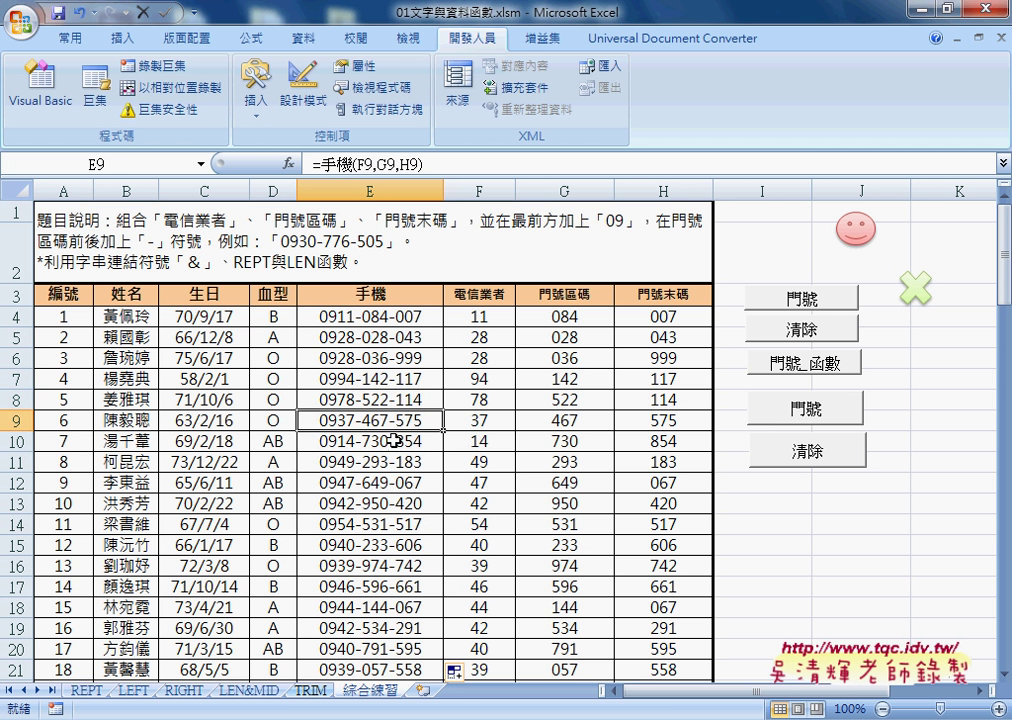
{"action": "left_click", "coordinate": [390, 438]}
{"action": "left_click", "coordinate": [378, 316]}
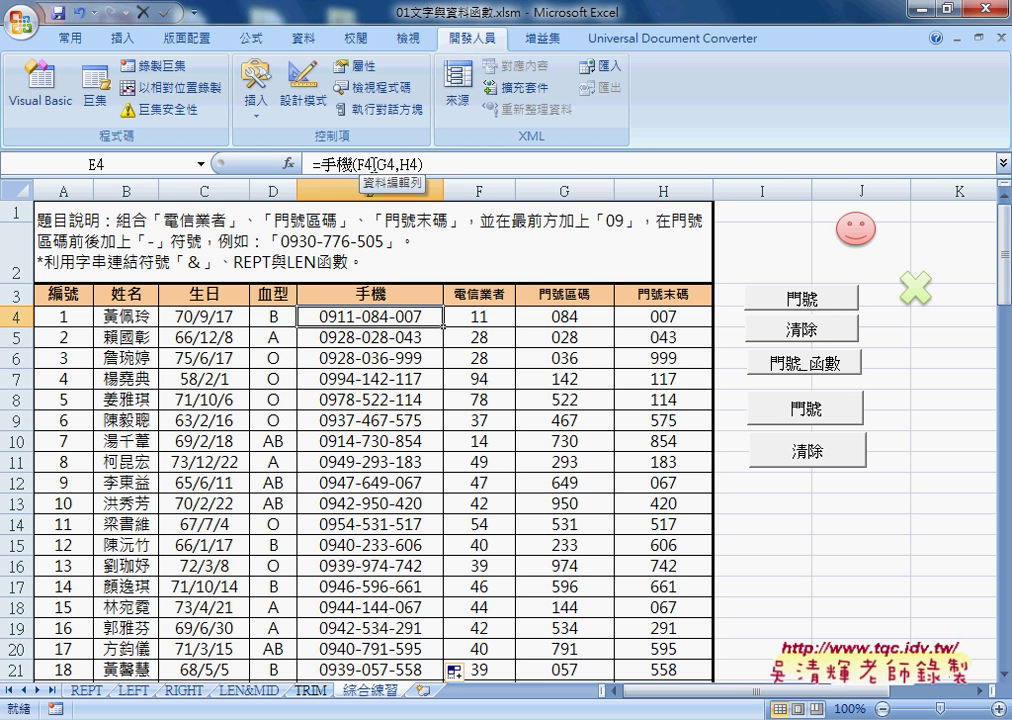
{"action": "left_click", "coordinate": [390, 335]}
{"action": "left_click", "coordinate": [395, 320]}
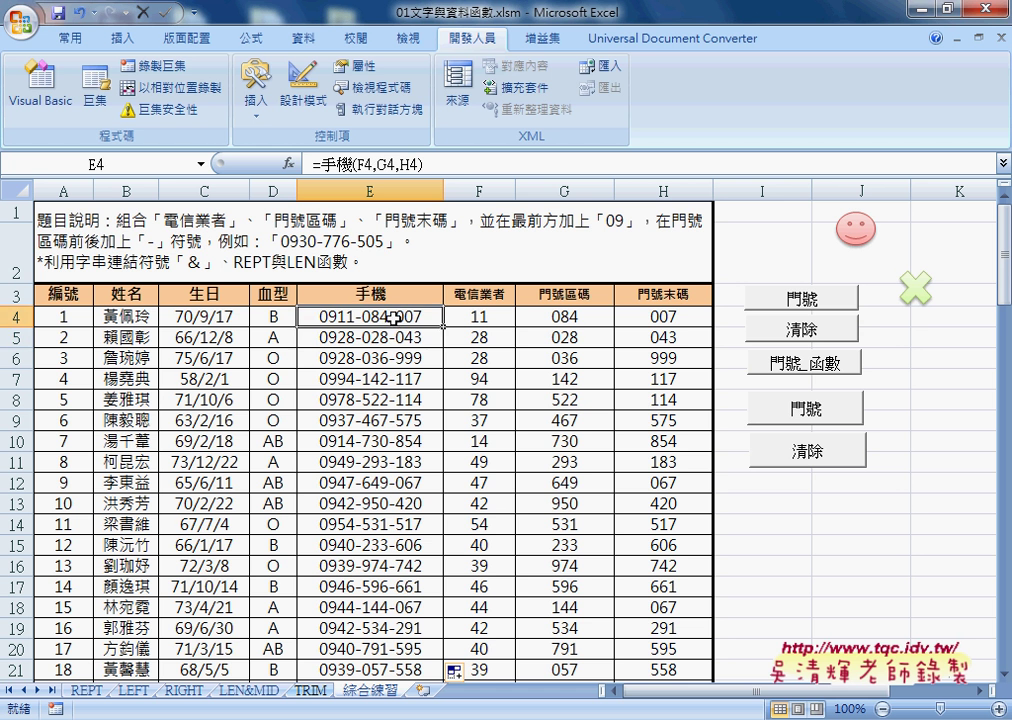
{"action": "left_click", "coordinate": [389, 356]}
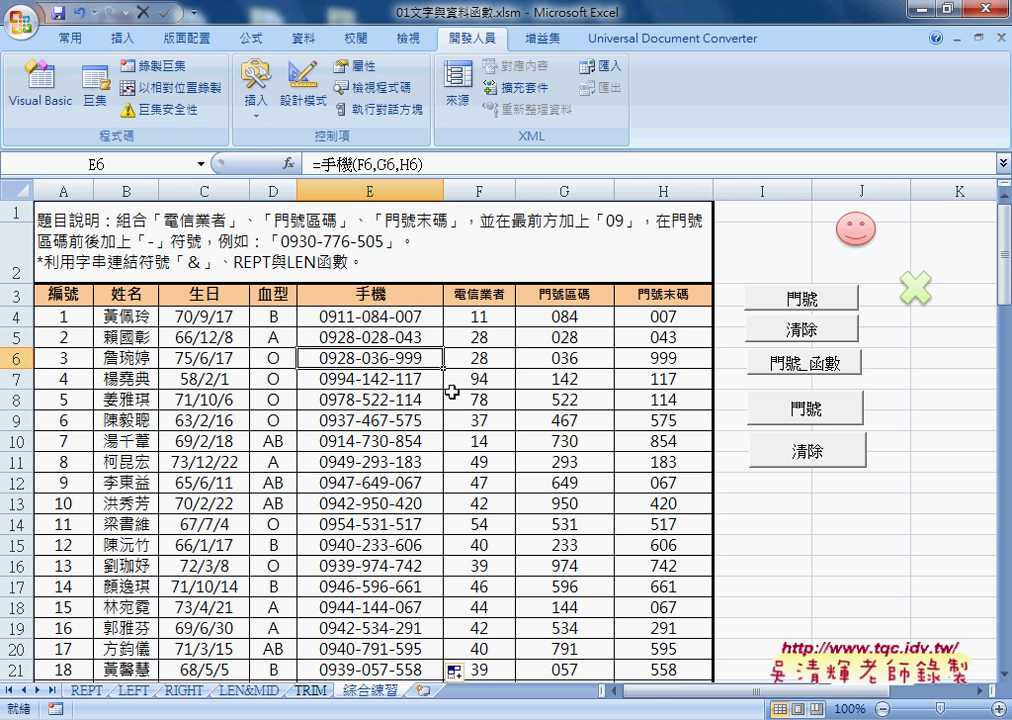
Step: Bring the Visual Basic Editor forward and select the 手機 function in Module1
{"action": "mouse_move", "coordinate": [395, 715]}
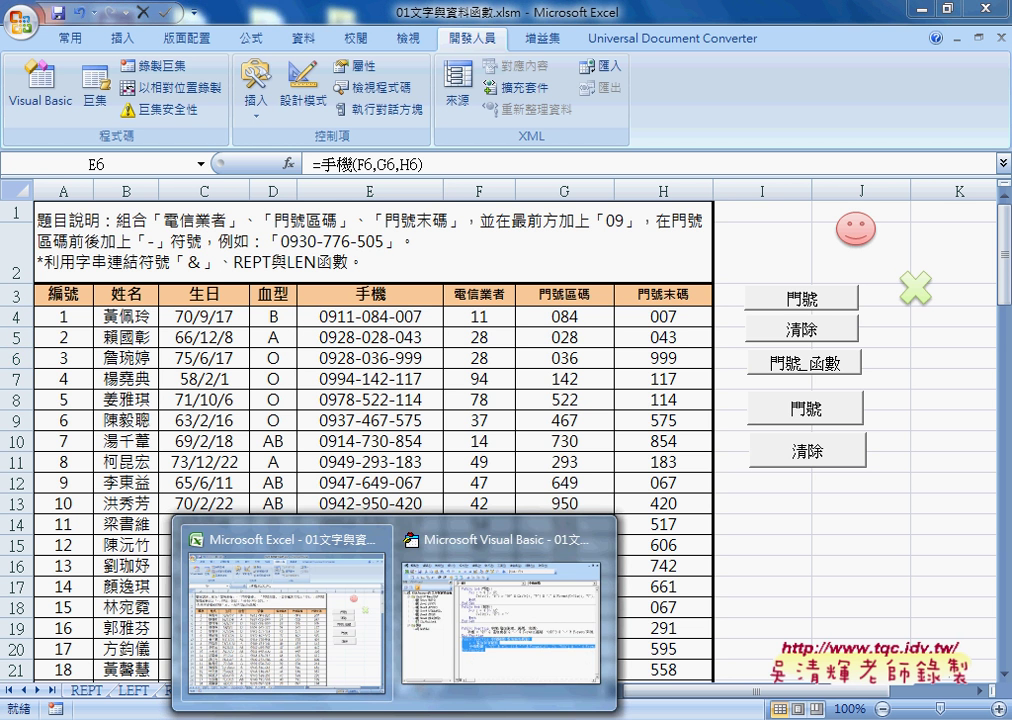
{"action": "left_click", "coordinate": [495, 600]}
{"action": "left_click", "coordinate": [452, 405]}
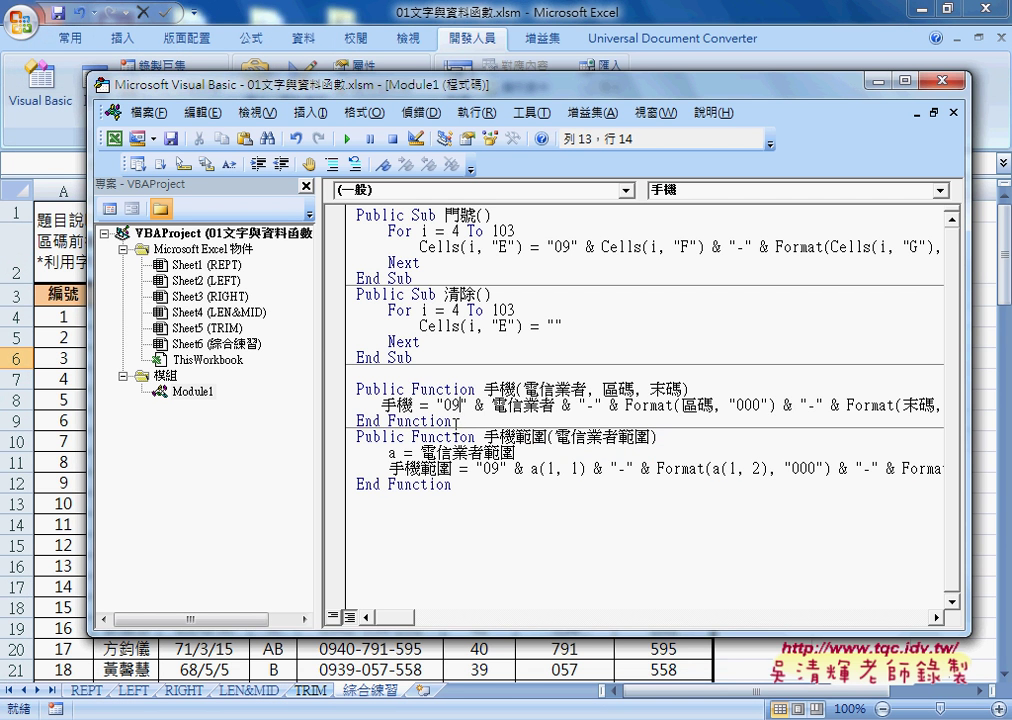
{"action": "left_click_drag", "start_coordinate": [455, 420], "coordinate": [348, 387]}
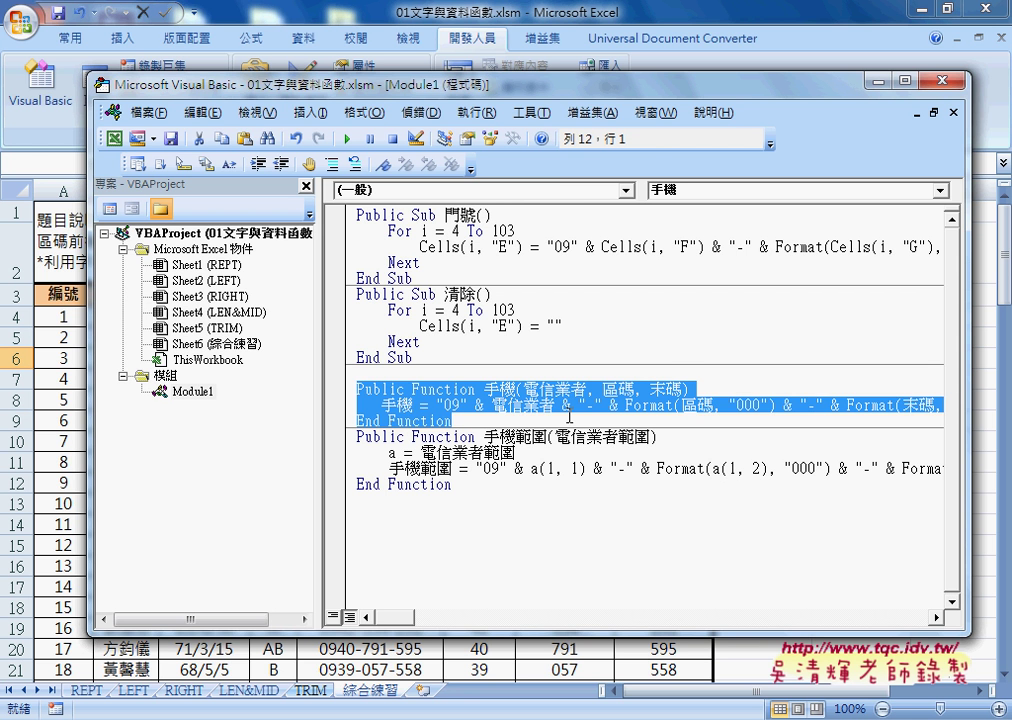
{"action": "left_click", "coordinate": [567, 407]}
Step: Copy the name 手機, then delete the whole 手機 function and its blank line
{"action": "left_click_drag", "start_coordinate": [484, 390], "coordinate": [511, 390]}
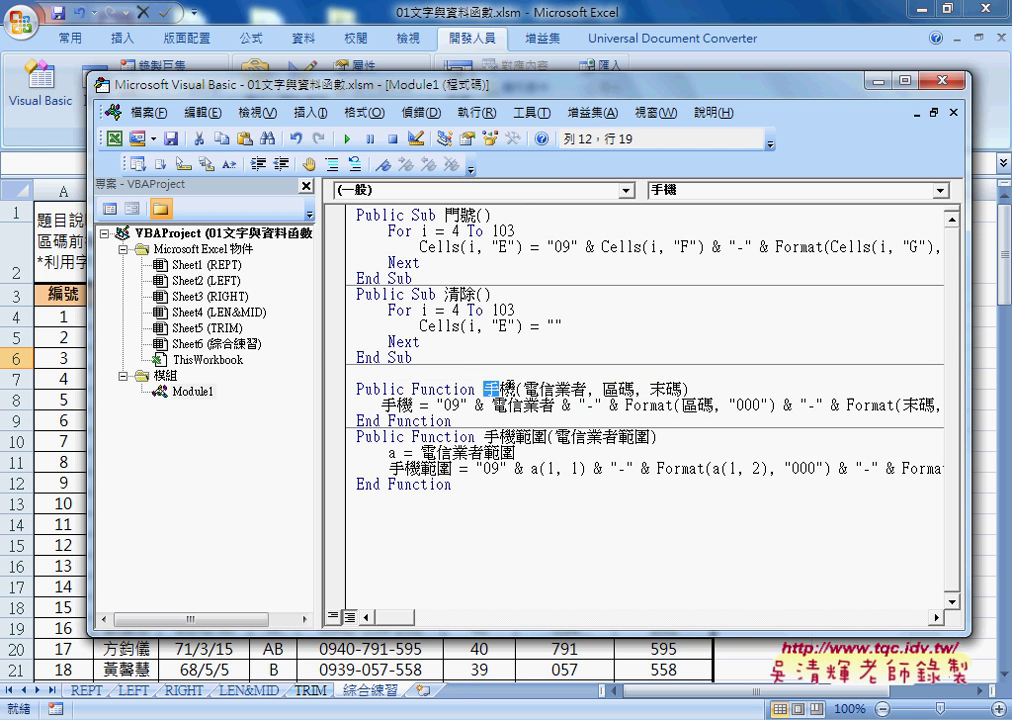
{"action": "right_click", "coordinate": [511, 390]}
{"action": "left_click", "coordinate": [690, 200]}
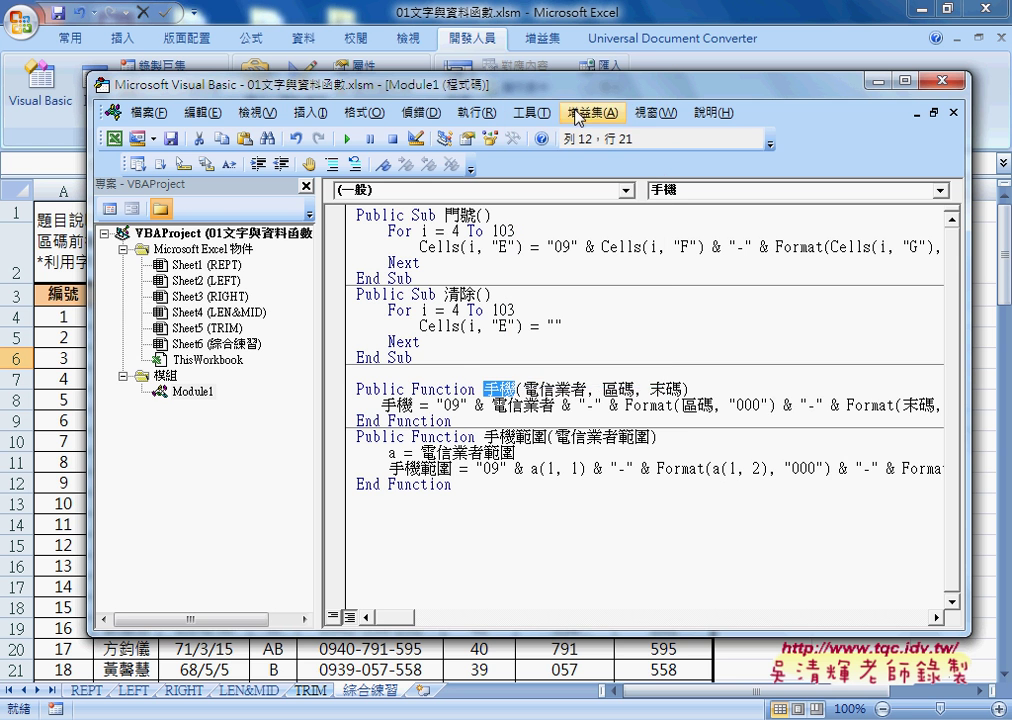
{"action": "left_click_drag", "start_coordinate": [342, 421], "coordinate": [342, 376]}
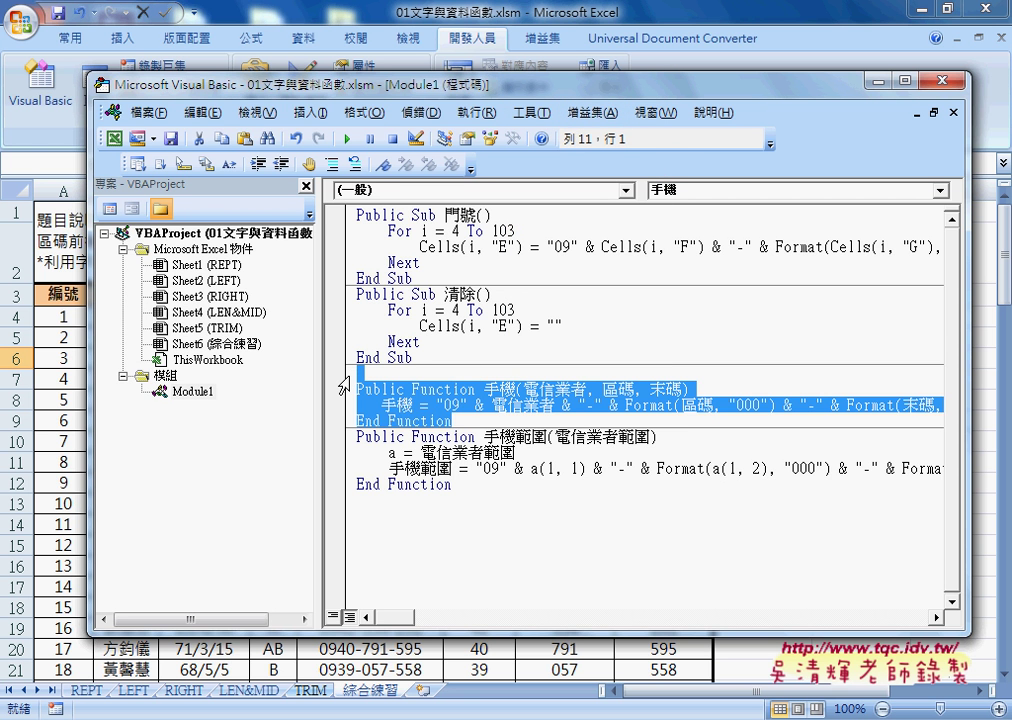
{"action": "key", "text": "Delete"}
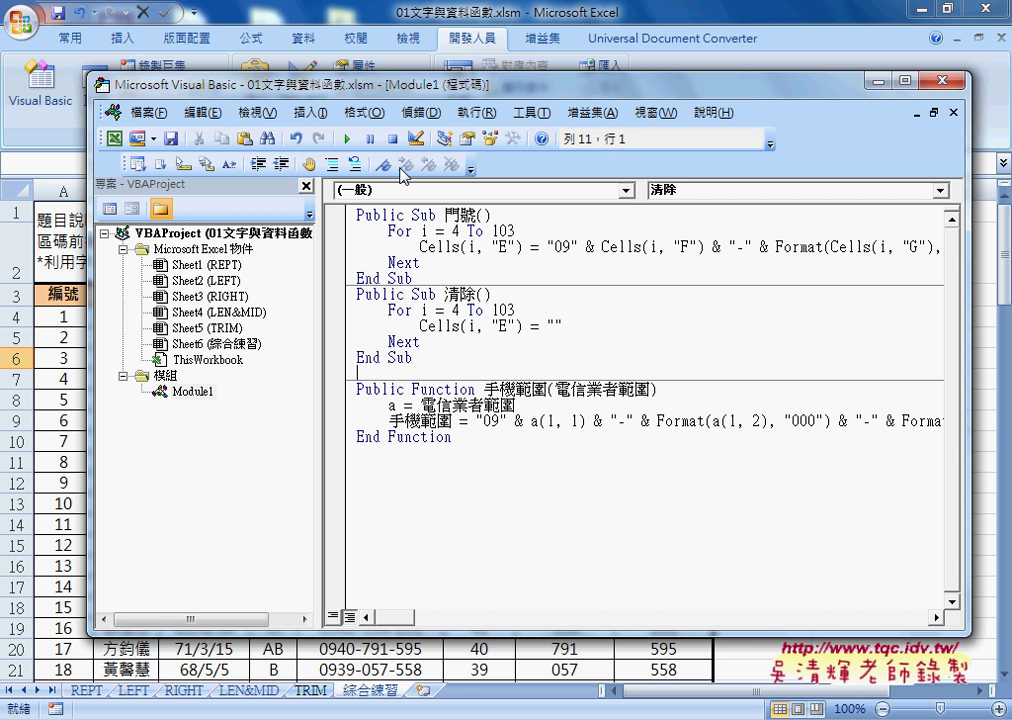
Step: Add a Public Function named 手機 through Insert > Procedure, pasting the copied name
{"action": "left_click", "coordinate": [310, 112]}
{"action": "left_click", "coordinate": [322, 137]}
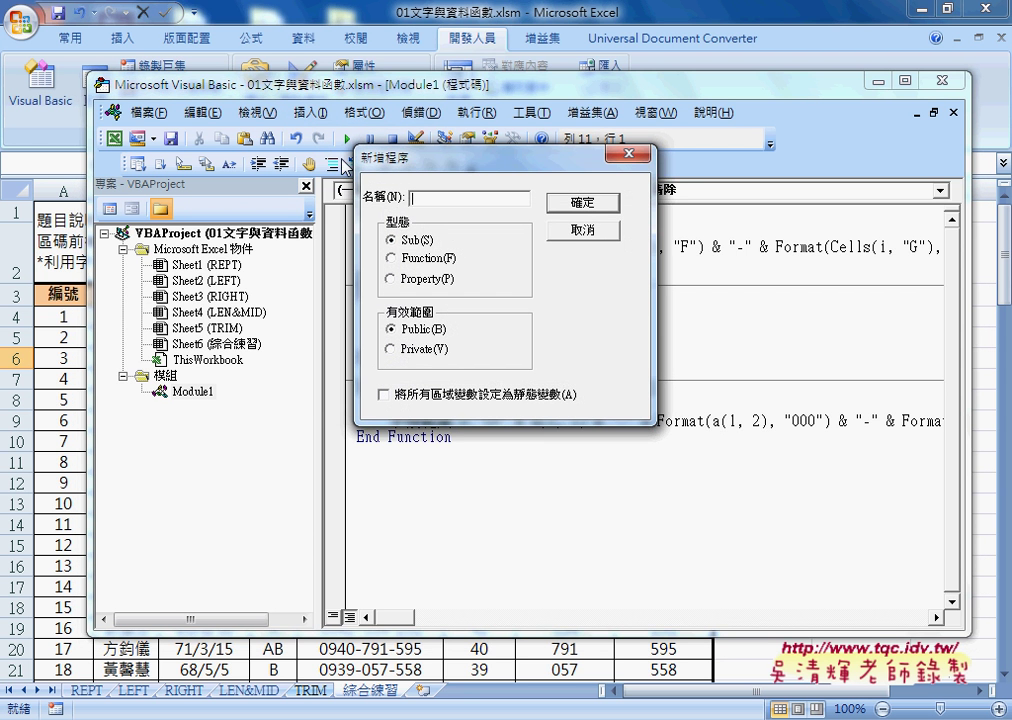
{"action": "left_click", "coordinate": [429, 260]}
{"action": "right_click", "coordinate": [448, 197]}
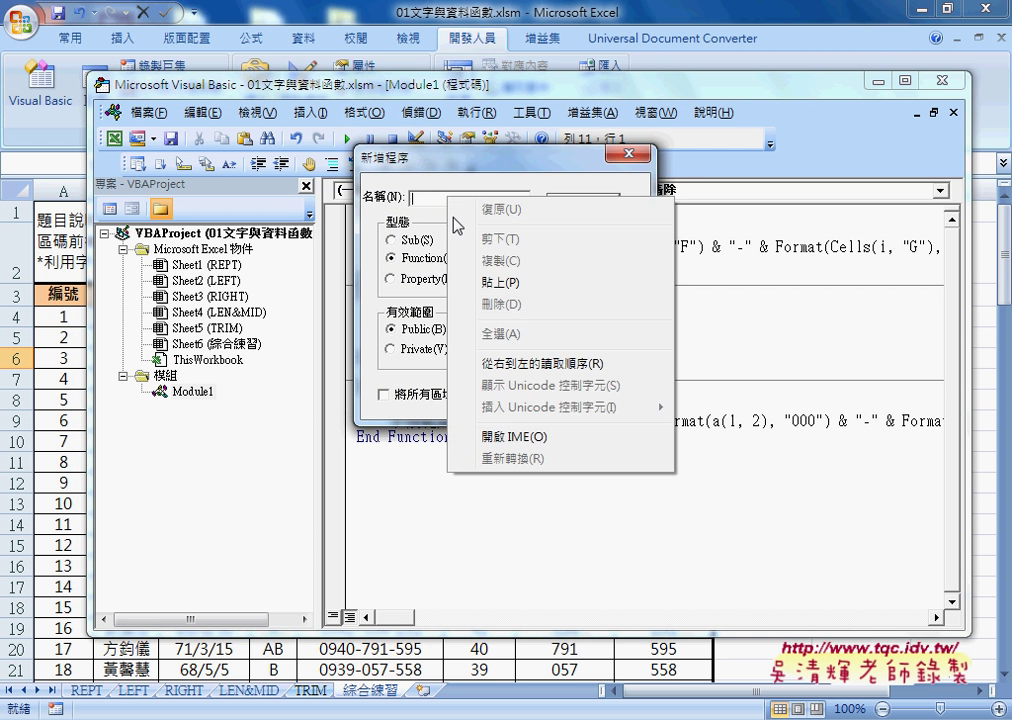
{"action": "left_click", "coordinate": [482, 285]}
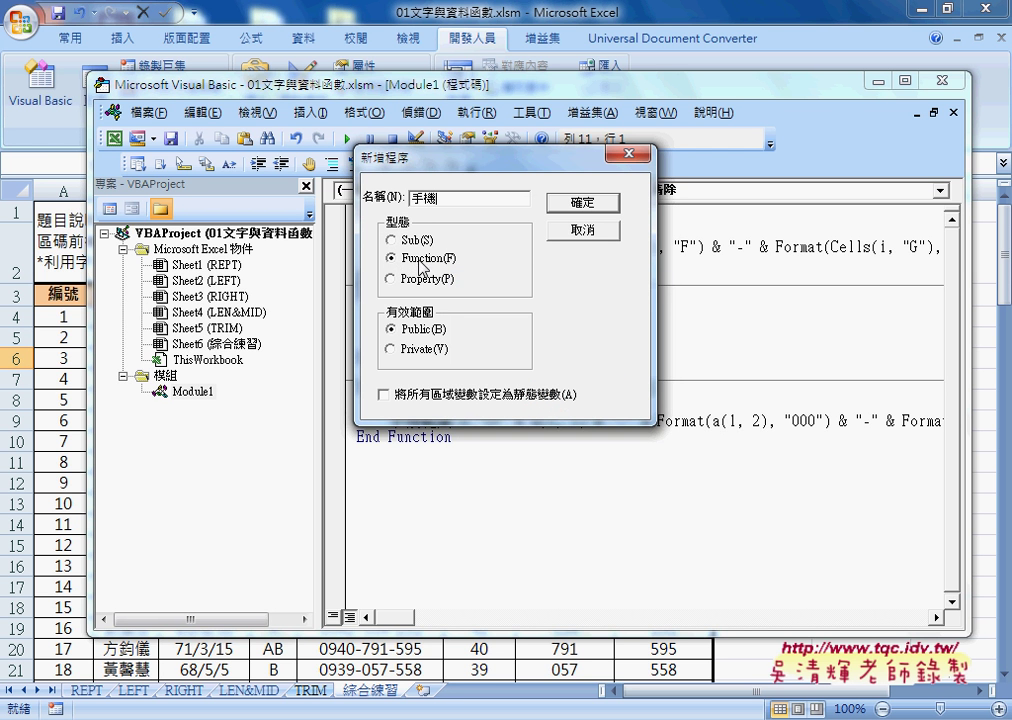
{"action": "double_click", "coordinate": [445, 199]}
{"action": "left_click", "coordinate": [581, 203]}
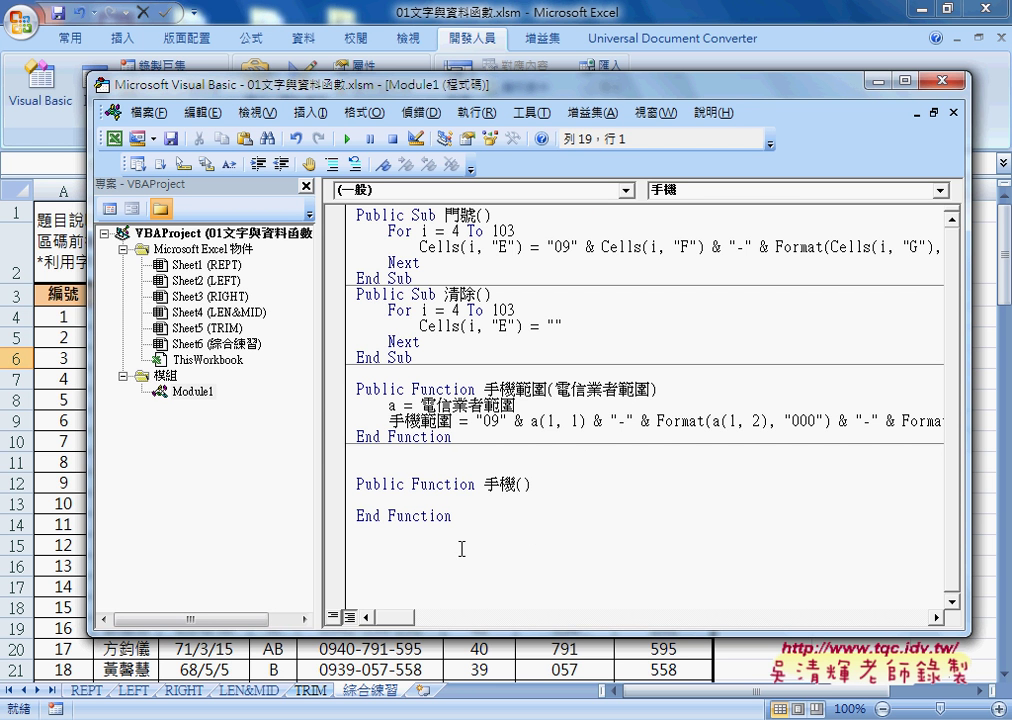
{"action": "left_click_drag", "start_coordinate": [412, 484], "coordinate": [476, 484]}
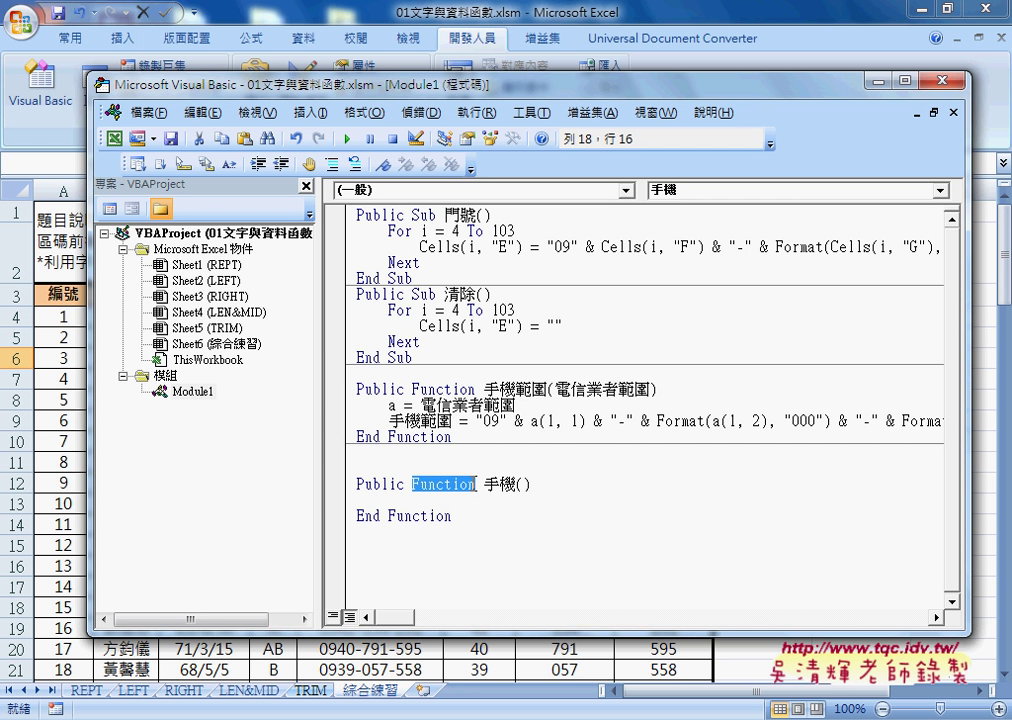
{"action": "mouse_move", "coordinate": [388, 516]}
{"action": "left_mouse_down"}
{"action": "mouse_move", "coordinate": [451, 516]}
{"action": "mouse_move", "coordinate": [516, 484]}
{"action": "left_mouse_up"}
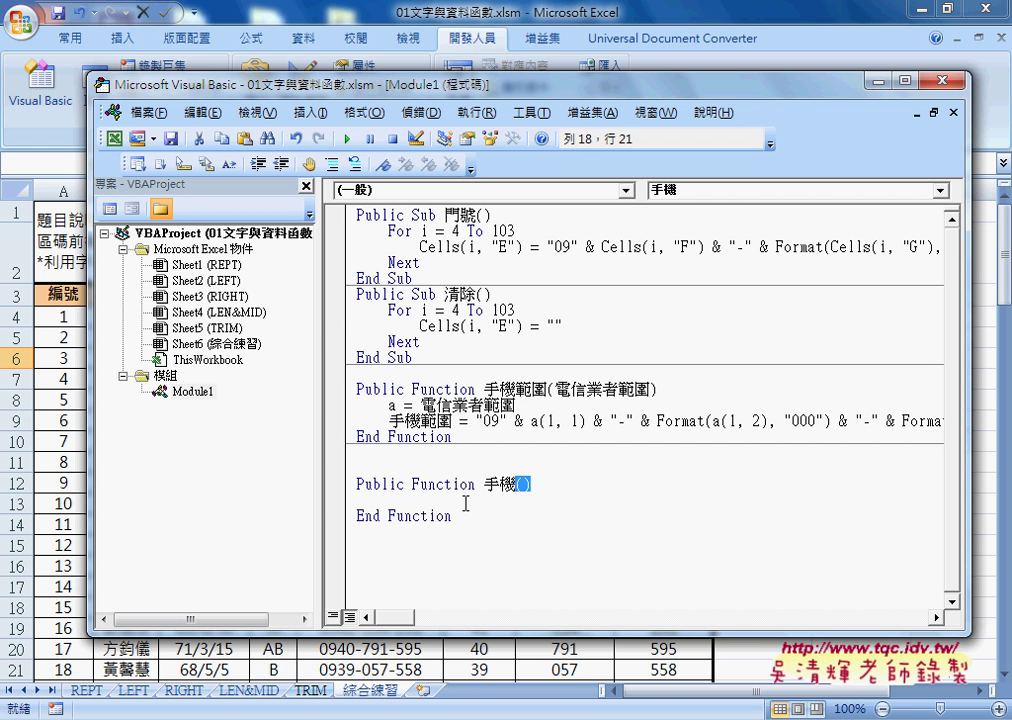
{"action": "left_click_drag", "start_coordinate": [404, 484], "coordinate": [356, 486]}
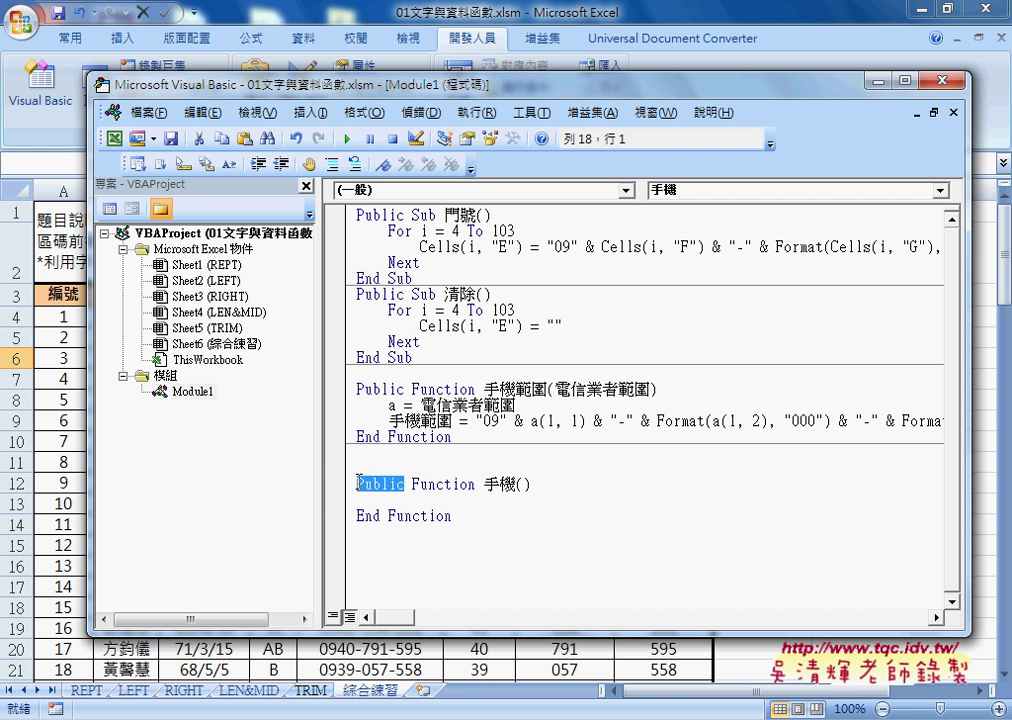